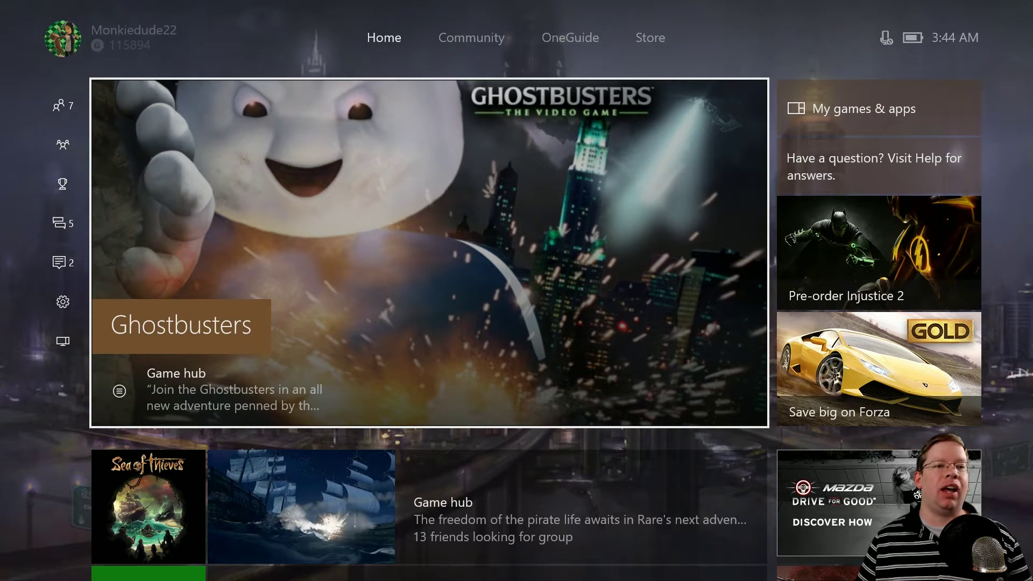
Bring up the console guide from the Home page to show the signed-in profile
{"action": "key", "text": "Left"}
Go from the guide's profile card to My profile and Customize profile
{"action": "key", "text": "Up"}
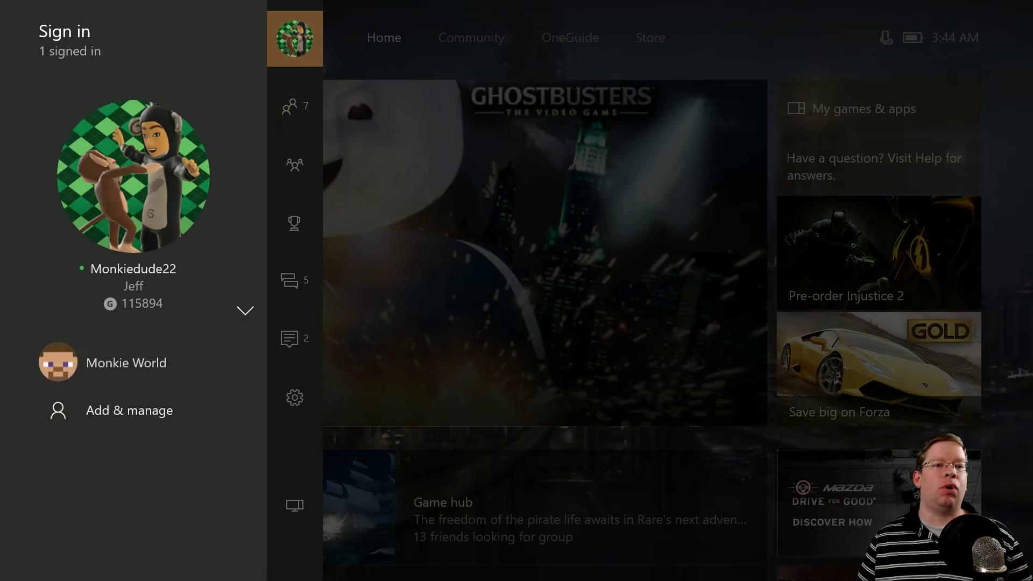
{"action": "key", "text": "Left"}
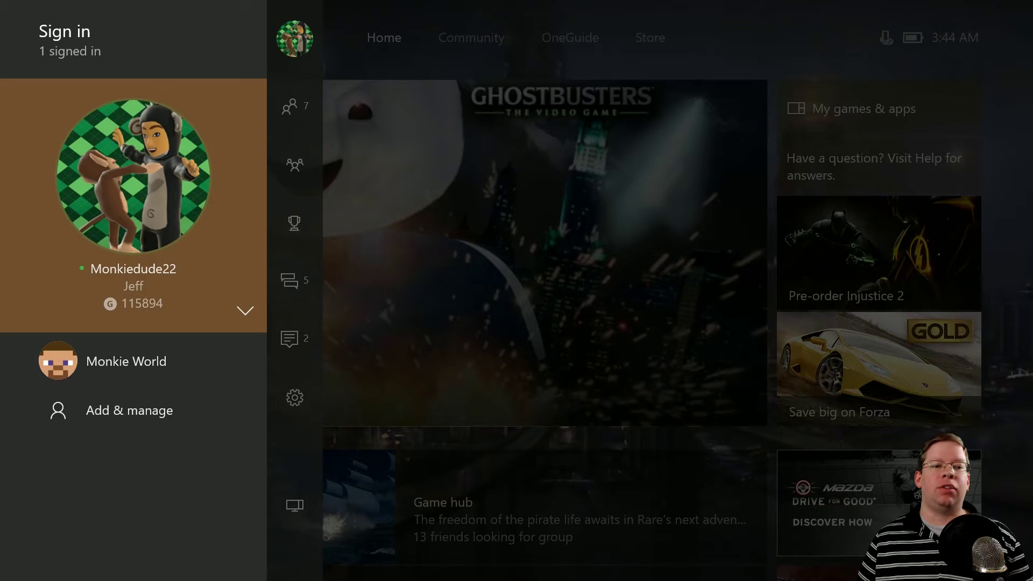
{"action": "key", "text": "Return"}
{"action": "key", "text": "Return"}
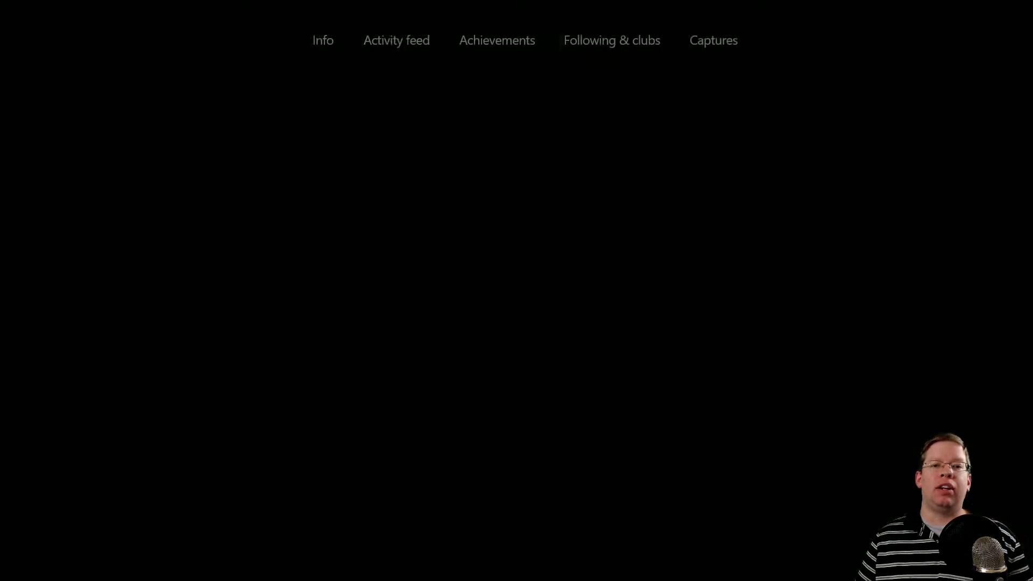
{"action": "key", "text": "Down"}
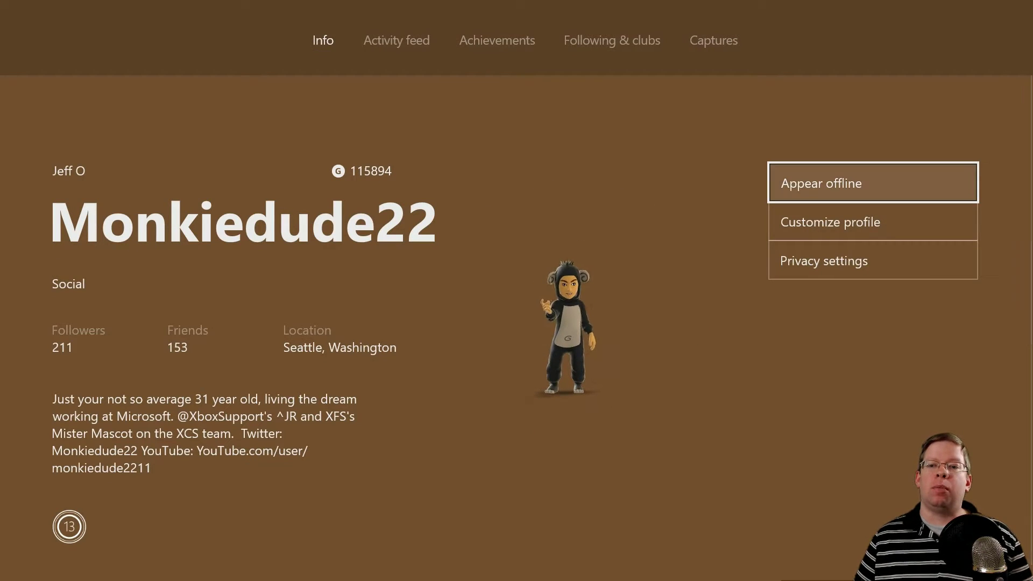
{"action": "key", "text": "Down"}
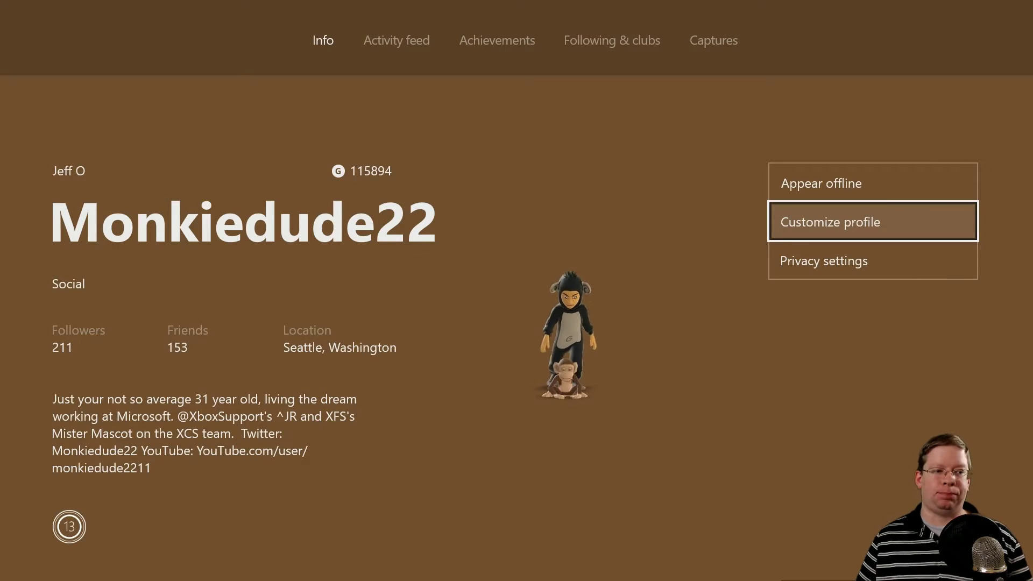
{"action": "key", "text": "Return"}
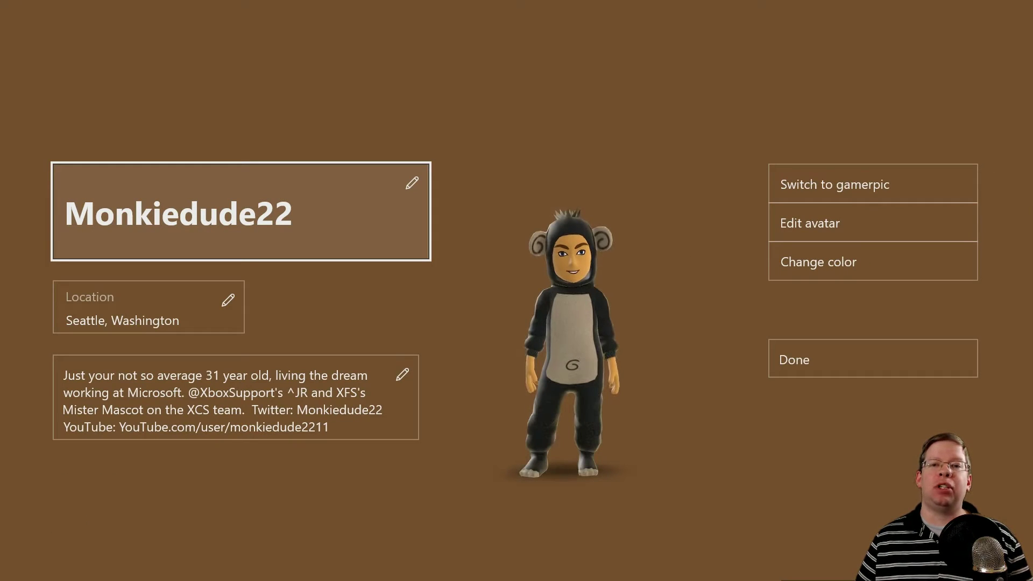
Launch the avatar editor with Edit avatar to reach its Style menu
{"action": "key", "text": "Right"}
{"action": "key", "text": "Down"}
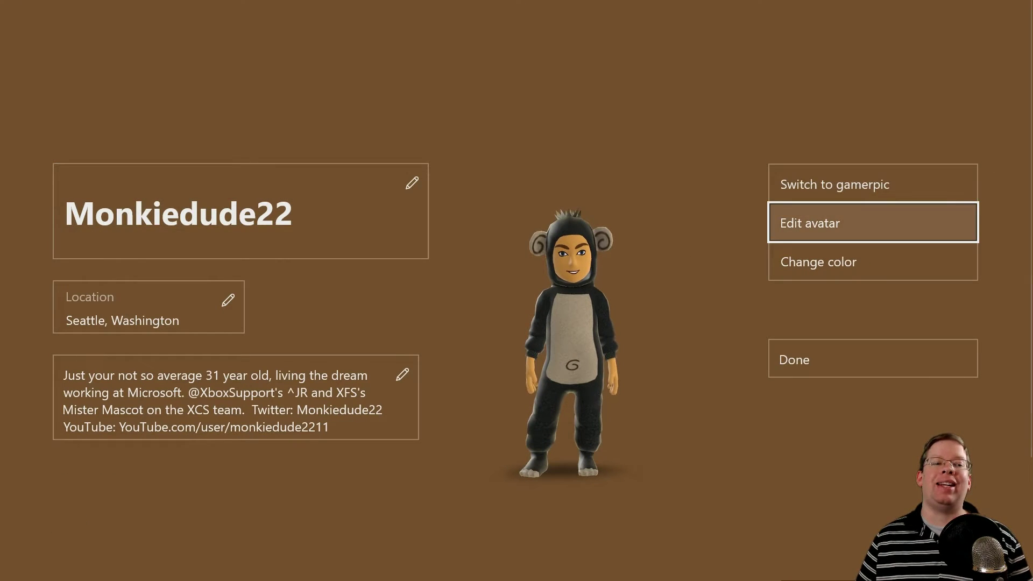
{"action": "key", "text": "Return"}
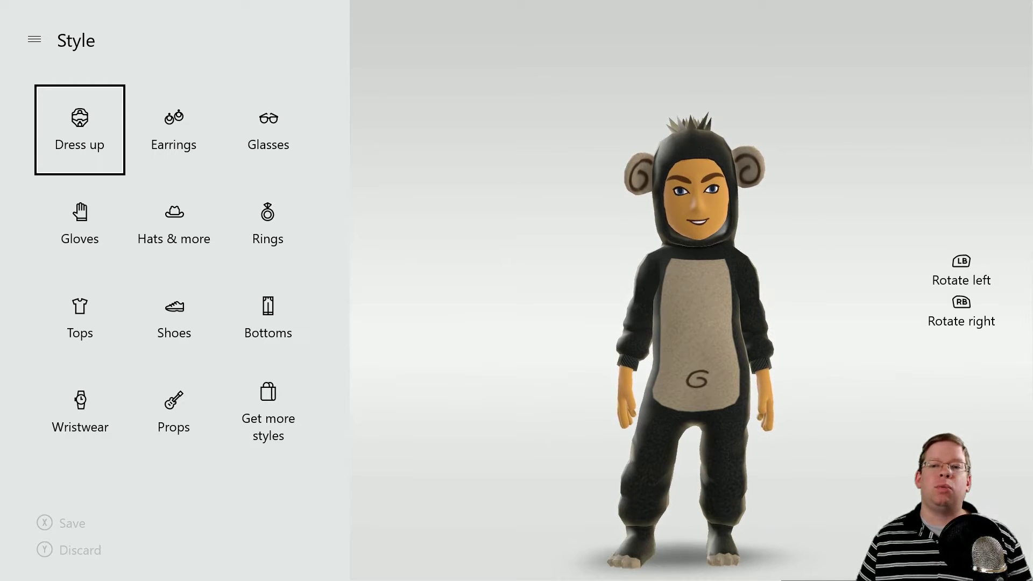
Turn the avatar to view it from behind, then open Dress up
{"action": "key", "text": "Right"}
{"action": "key", "text": "Left"}
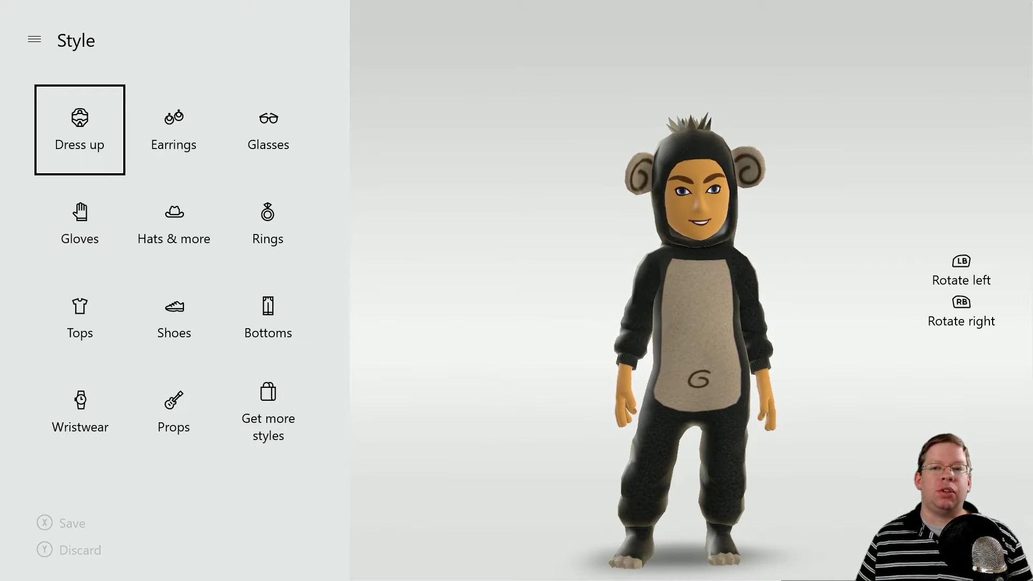
{"action": "key", "text": "Page_Up"}
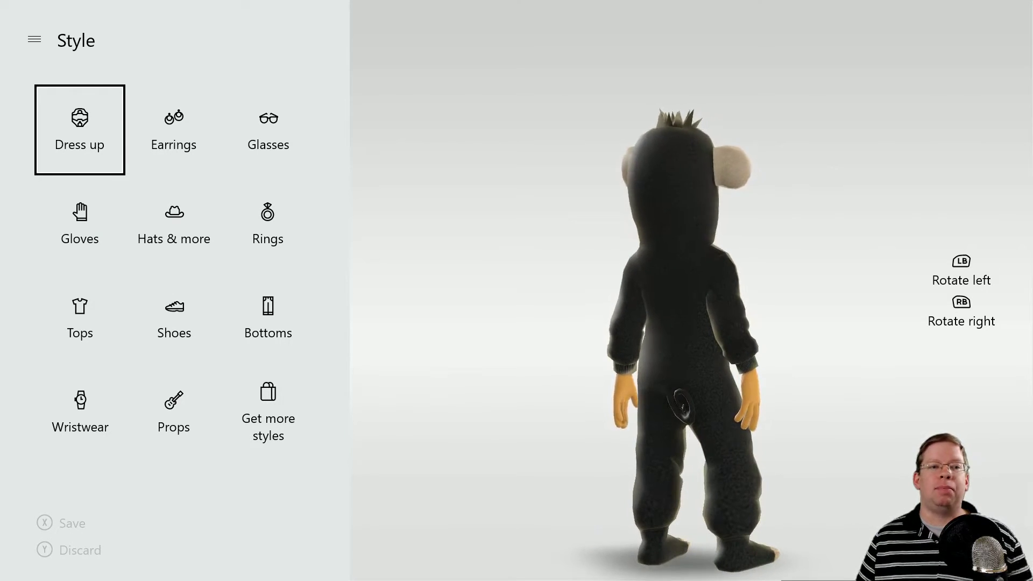
{"action": "key", "text": "Return"}
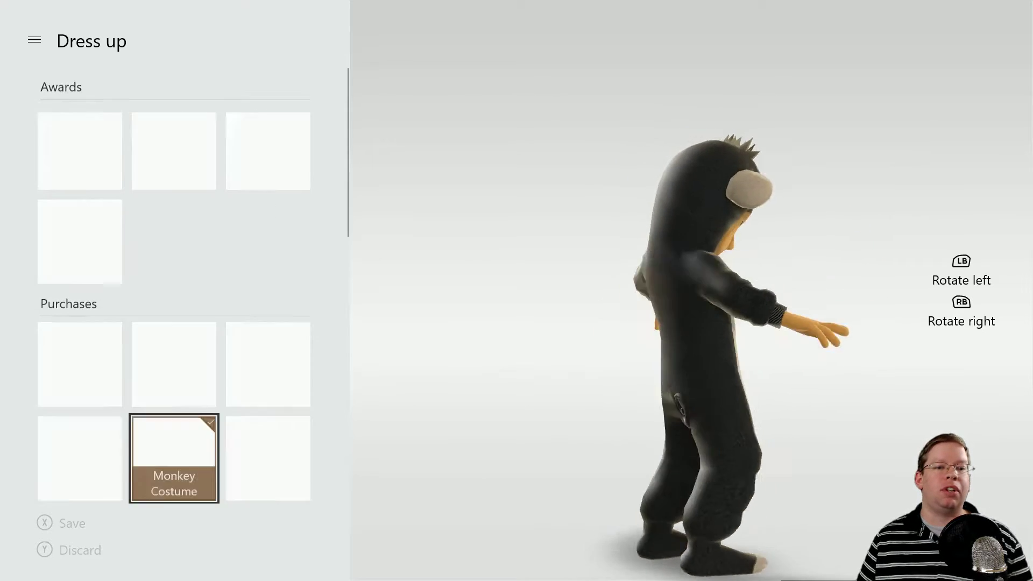
Try the Woody, Santa and Rebel Snowspeeder costumes on the avatar
{"action": "key", "text": "Up"}
{"action": "key", "text": "Left"}
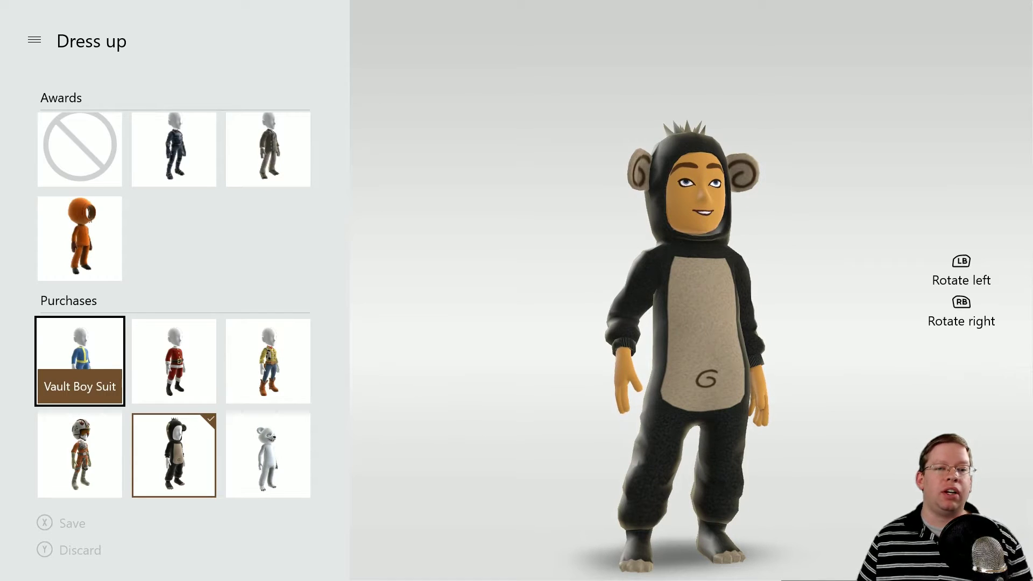
{"action": "key", "text": "Right"}
{"action": "key", "text": "Right"}
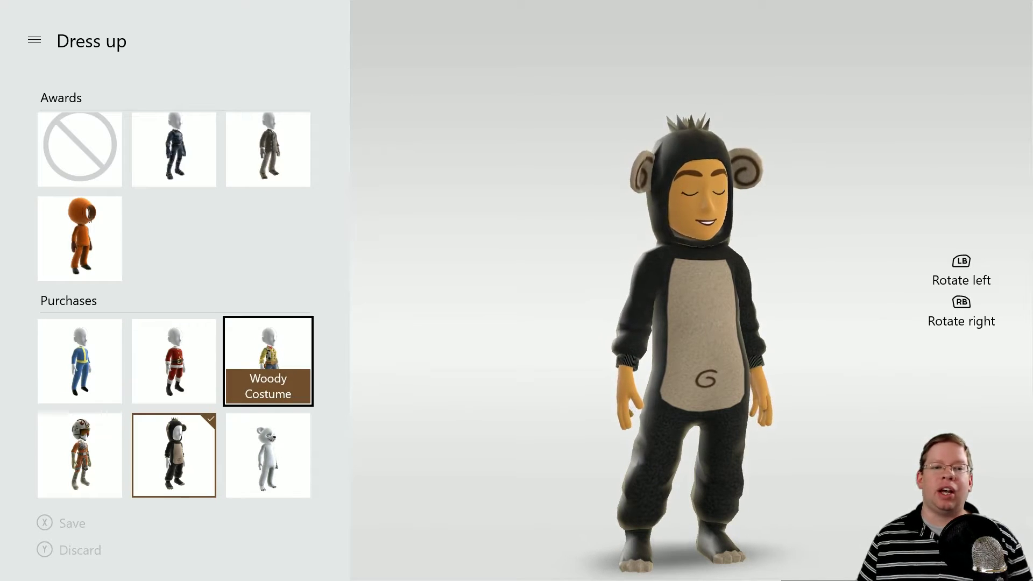
{"action": "key", "text": "Return"}
{"action": "key", "text": "Left"}
{"action": "key", "text": "Return"}
{"action": "key", "text": "Left"}
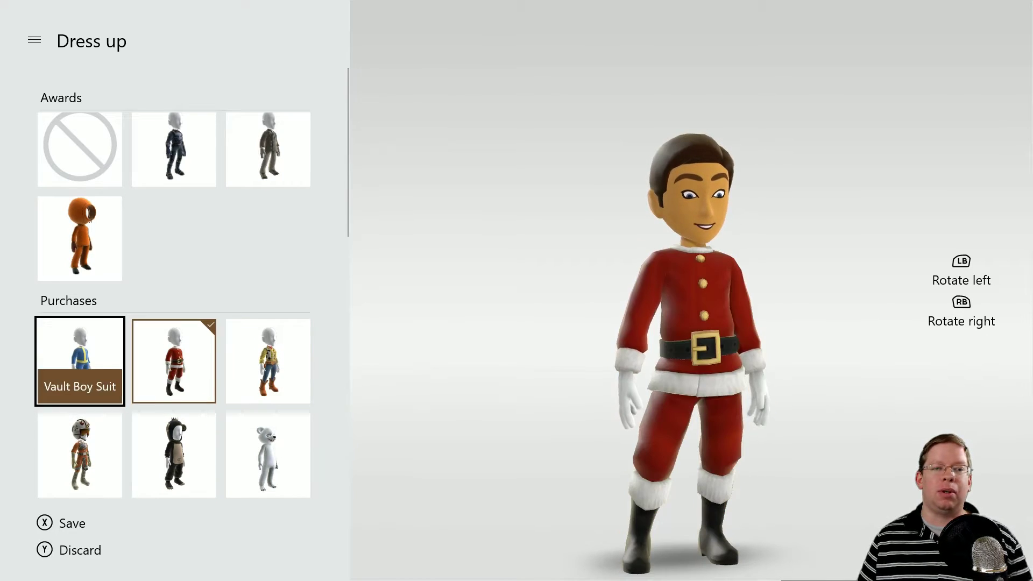
{"action": "key", "text": "Down"}
{"action": "key", "text": "Return"}
Equip the Ghostbusters Jumpsuit, view it from the side, and return to the profile
{"action": "key", "text": "Down"}
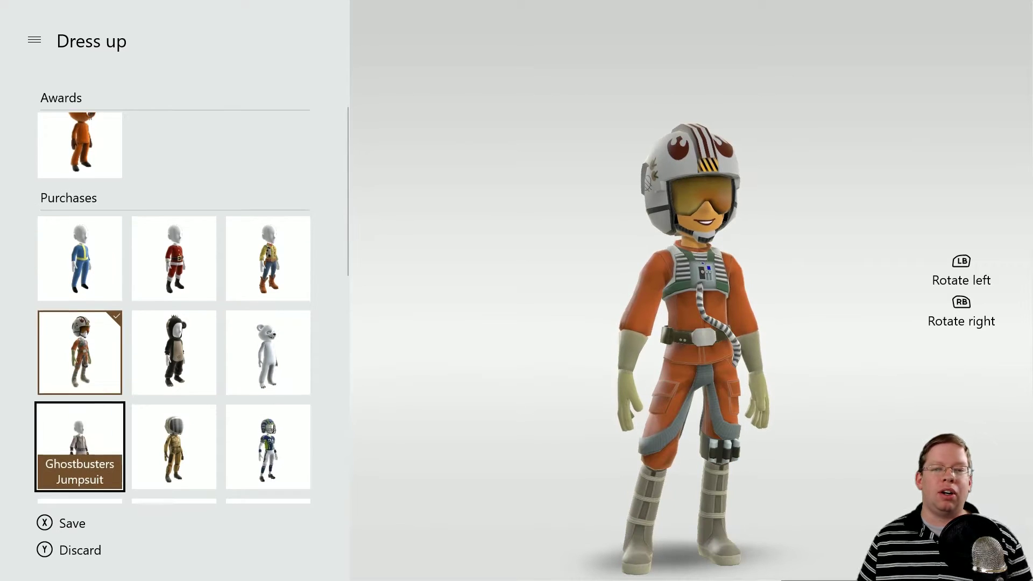
{"action": "key", "text": "Return"}
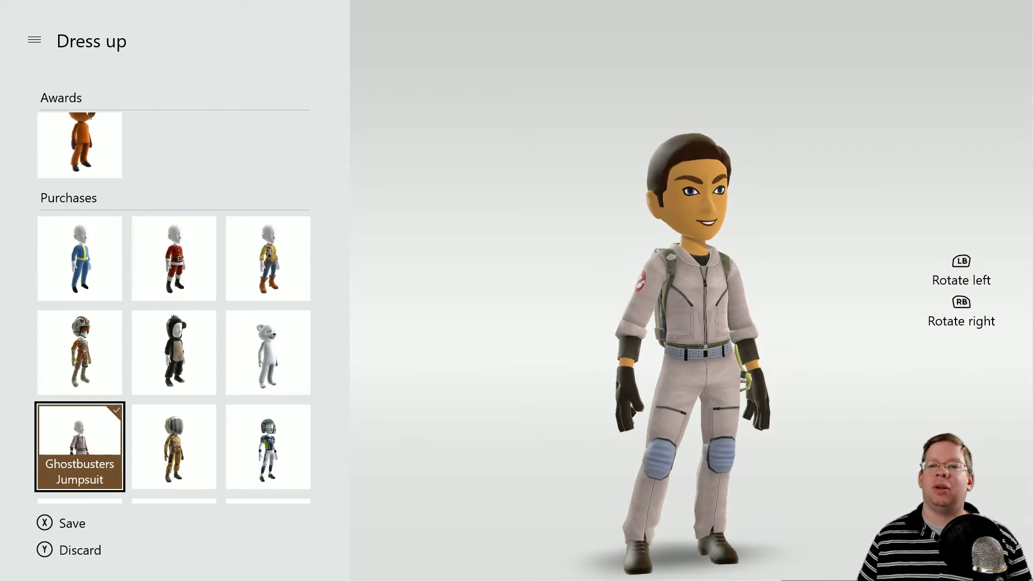
{"action": "key", "text": "Page_Down"}
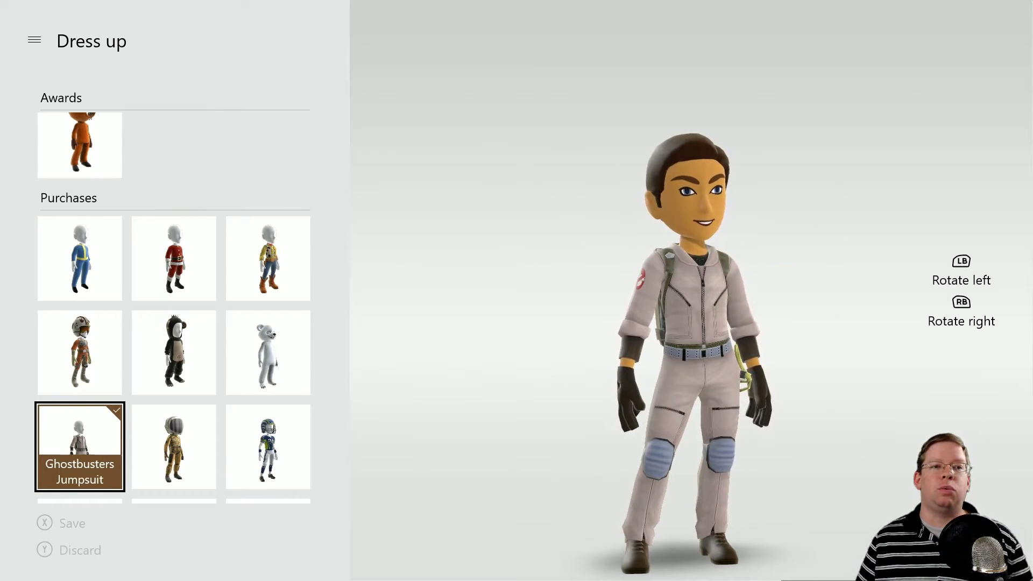
{"action": "key", "text": "Escape"}
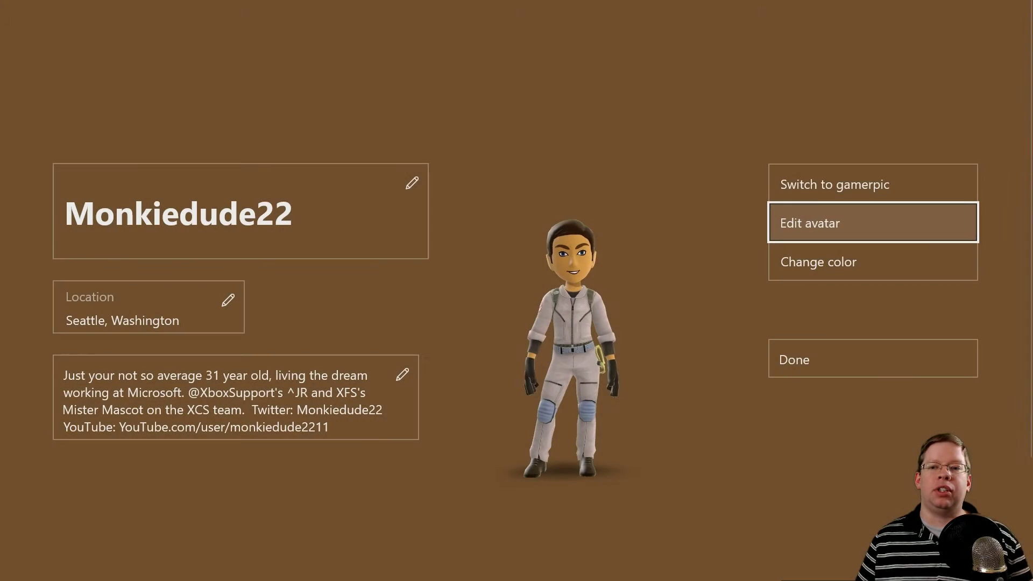
Reopen the avatar editor and go through the Style grid to Hats & more
{"action": "key", "text": "Return"}
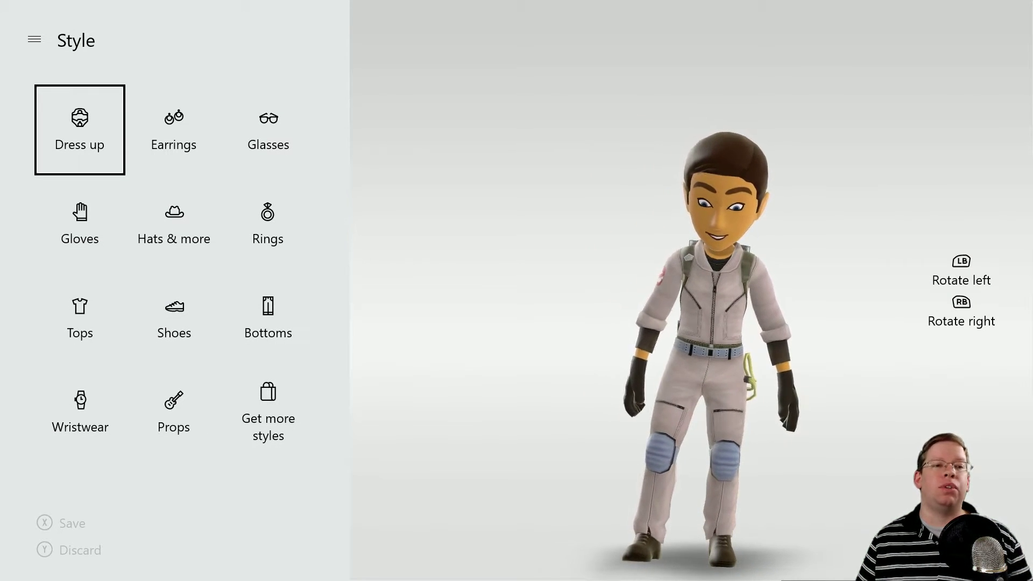
{"action": "key", "text": "Right"}
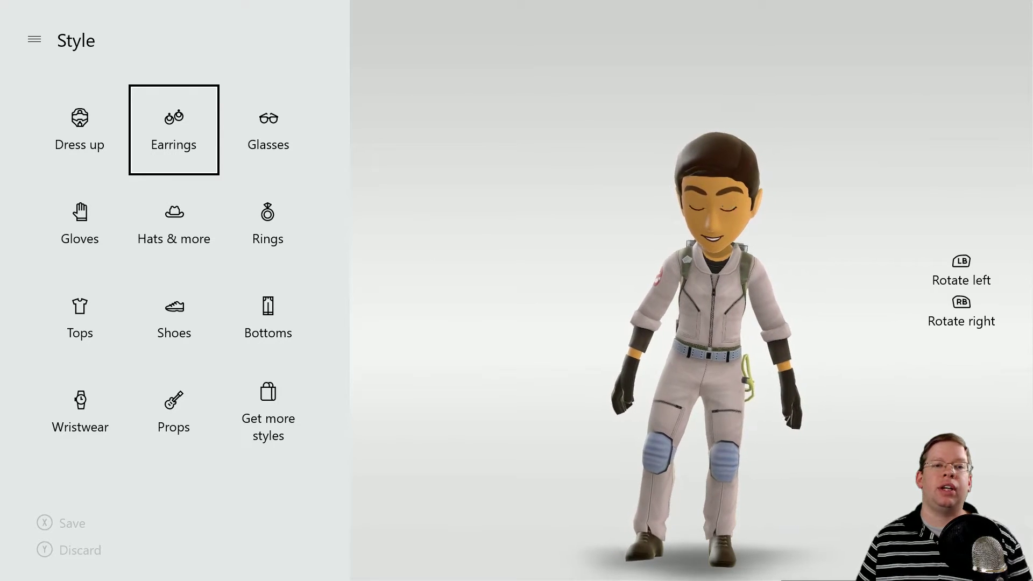
{"action": "key", "text": "Right"}
{"action": "key", "text": "Down"}
{"action": "key", "text": "Left"}
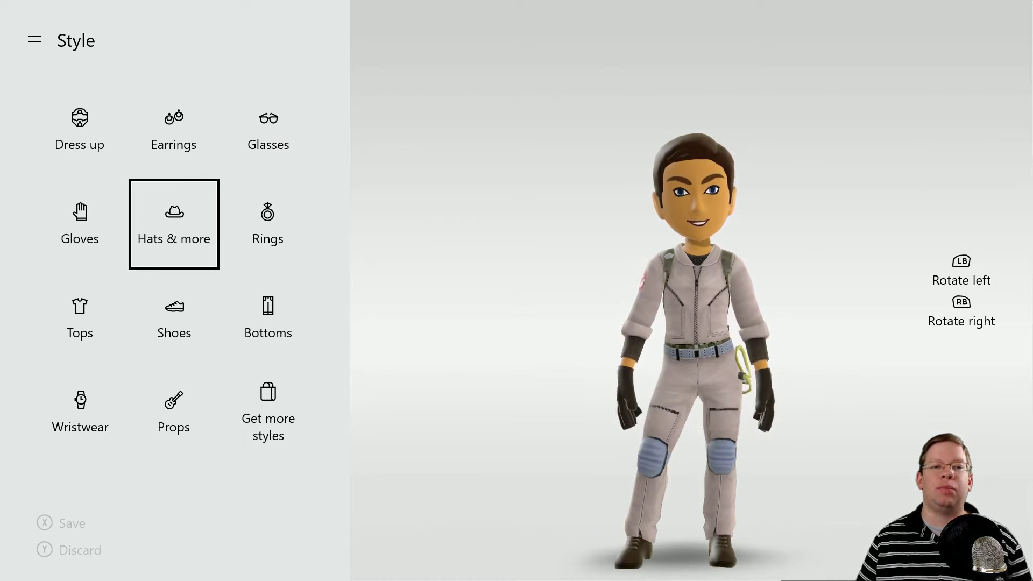
{"action": "key", "text": "Return"}
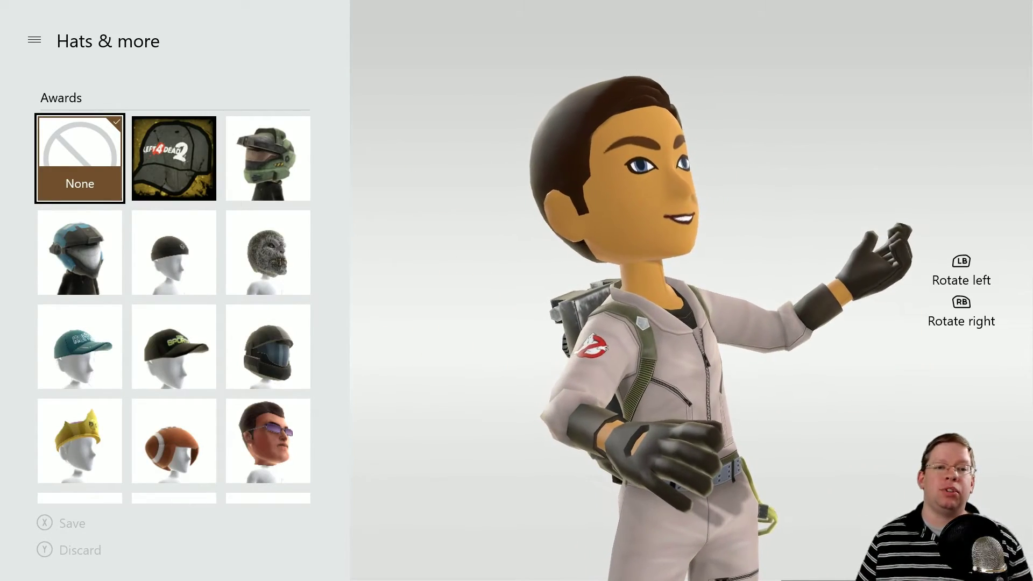
Try the Oversized Gat Mask, Football Hat and Crown on the avatar
{"action": "key", "text": "Right"}
{"action": "key", "text": "Right"}
{"action": "key", "text": "Down"}
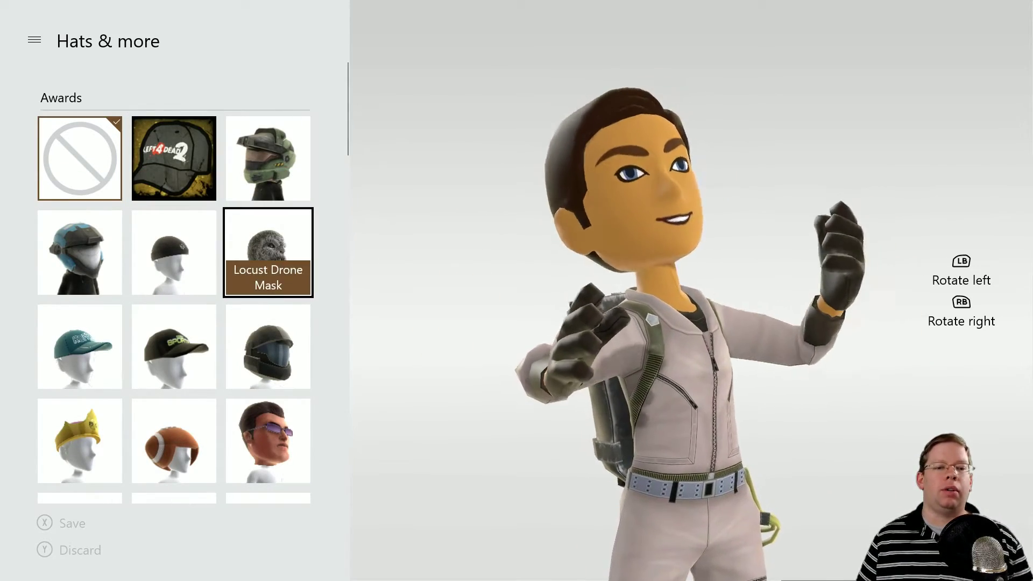
{"action": "key", "text": "Down"}
{"action": "key", "text": "Down"}
{"action": "key", "text": "Return"}
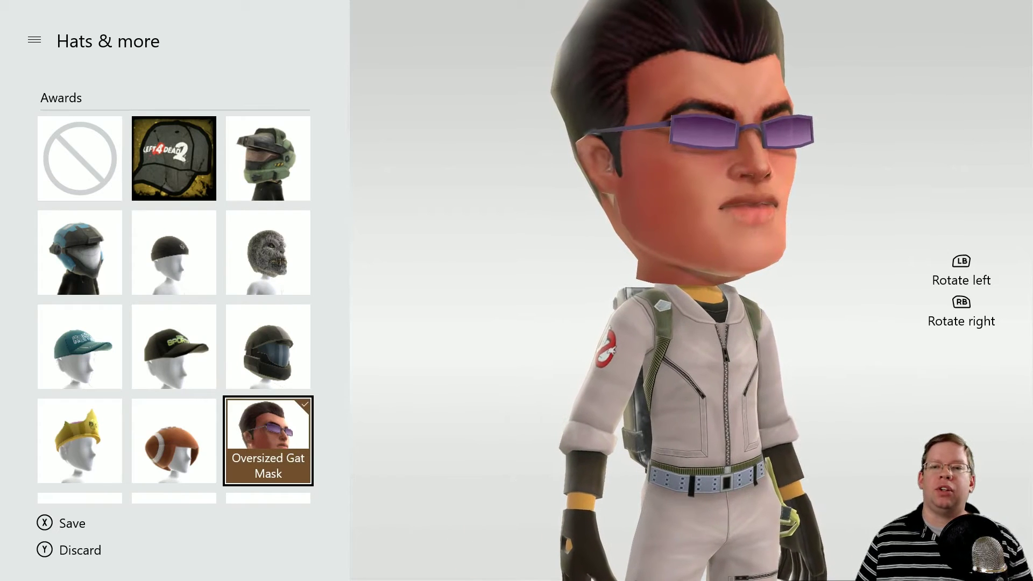
{"action": "key", "text": "Left"}
{"action": "key", "text": "Return"}
{"action": "key", "text": "Left"}
{"action": "key", "text": "Return"}
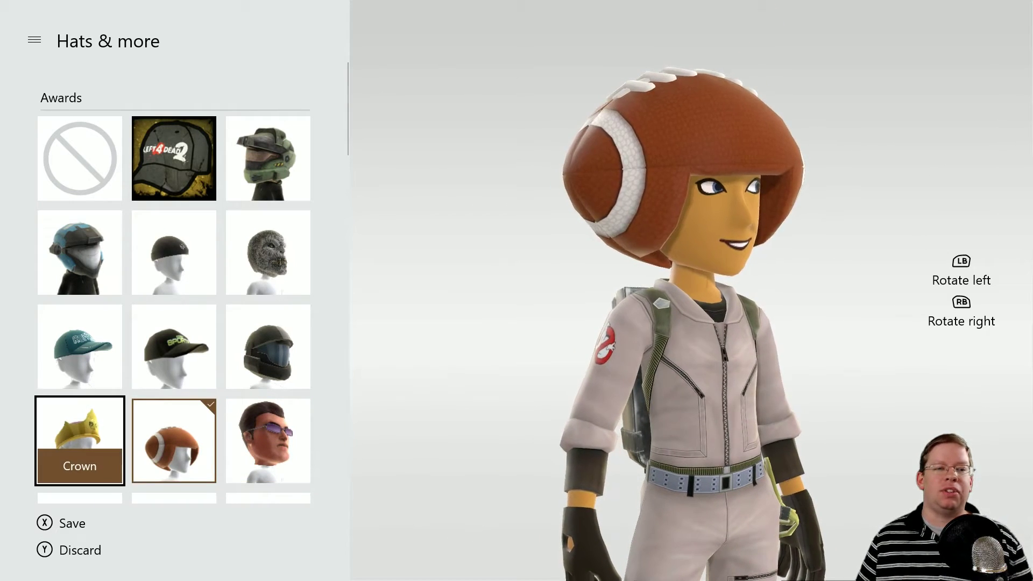
Equip the Mascot Mask and go back to the Style categories
{"action": "key", "text": "Up"}
{"action": "key", "text": "Down"}
{"action": "key", "text": "Down"}
{"action": "key", "text": "Down"}
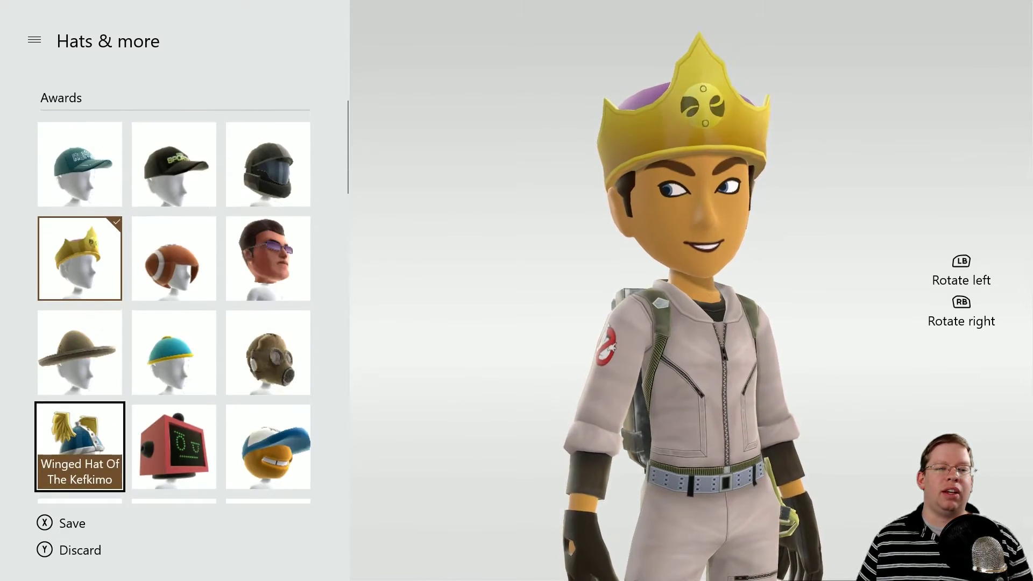
{"action": "key", "text": "Up"}
{"action": "key", "text": "Right"}
{"action": "key", "text": "Down"}
{"action": "key", "text": "Right"}
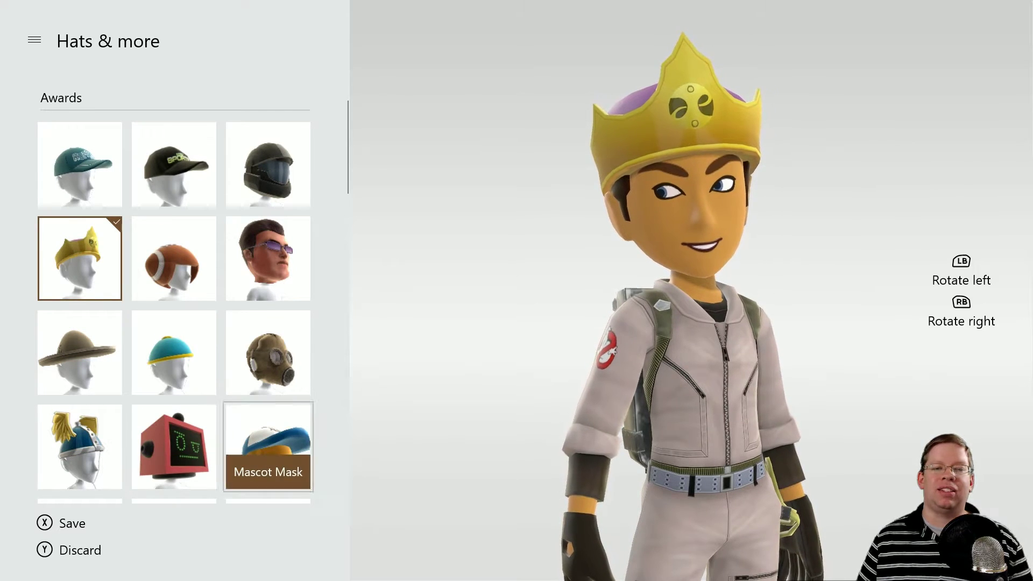
{"action": "key", "text": "Return"}
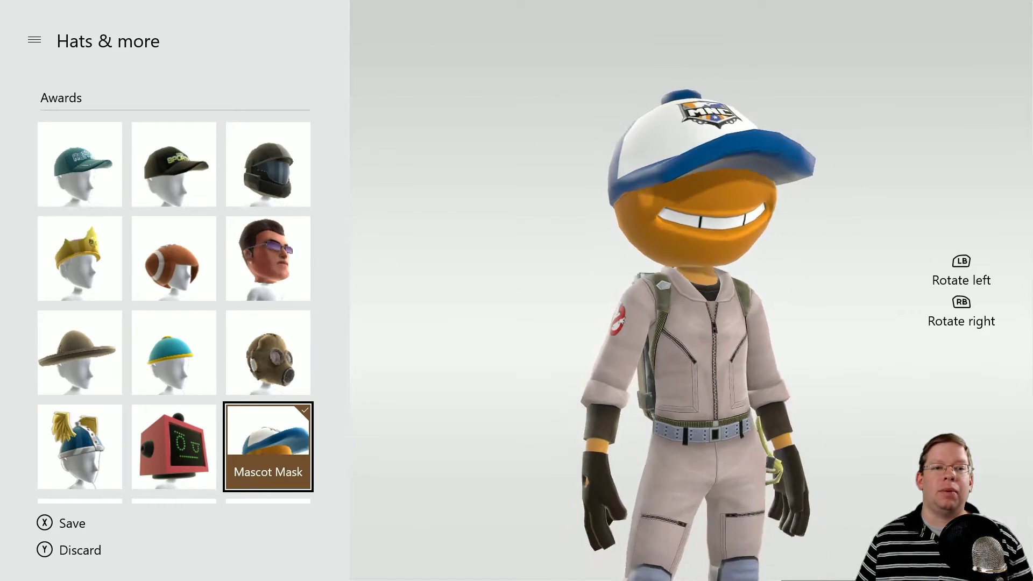
{"action": "key", "text": "Escape"}
{"action": "key", "text": "Down"}
{"action": "key", "text": "Right"}
{"action": "key", "text": "Down"}
In Tops, try the UNSC Infinity Hoodie, Hydro Thunder shirt and Splosion Man T-Shirt
{"action": "key", "text": "Left"}
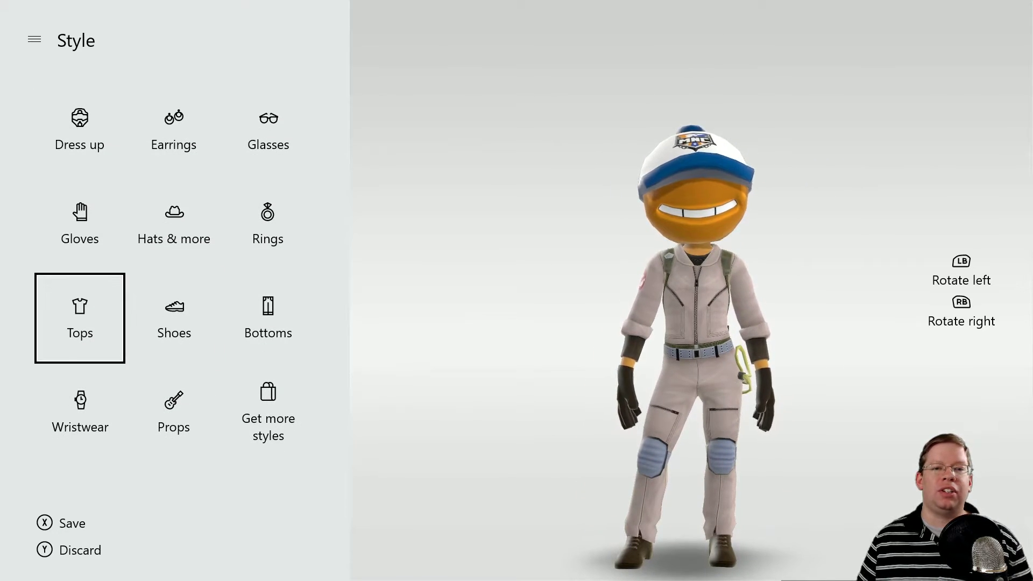
{"action": "key", "text": "Return"}
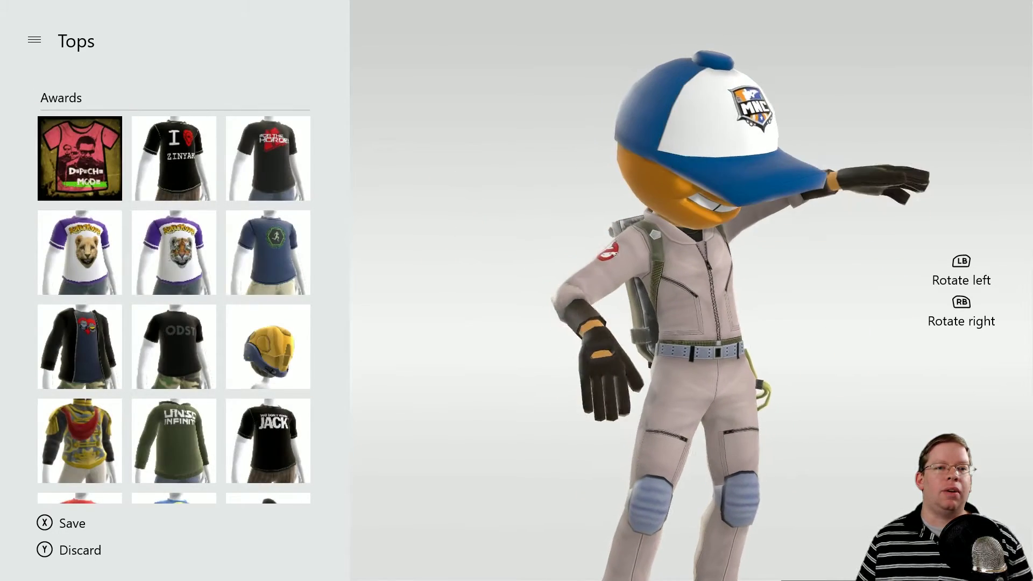
{"action": "key", "text": "Up"}
{"action": "key", "text": "Up"}
{"action": "key", "text": "Up"}
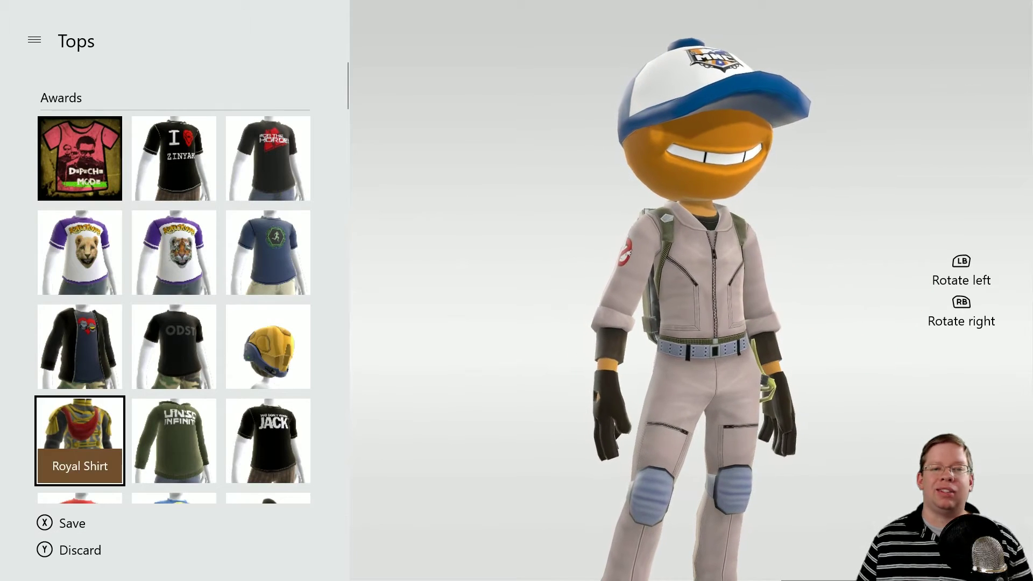
{"action": "key", "text": "Right"}
{"action": "key", "text": "Up"}
{"action": "key", "text": "Down"}
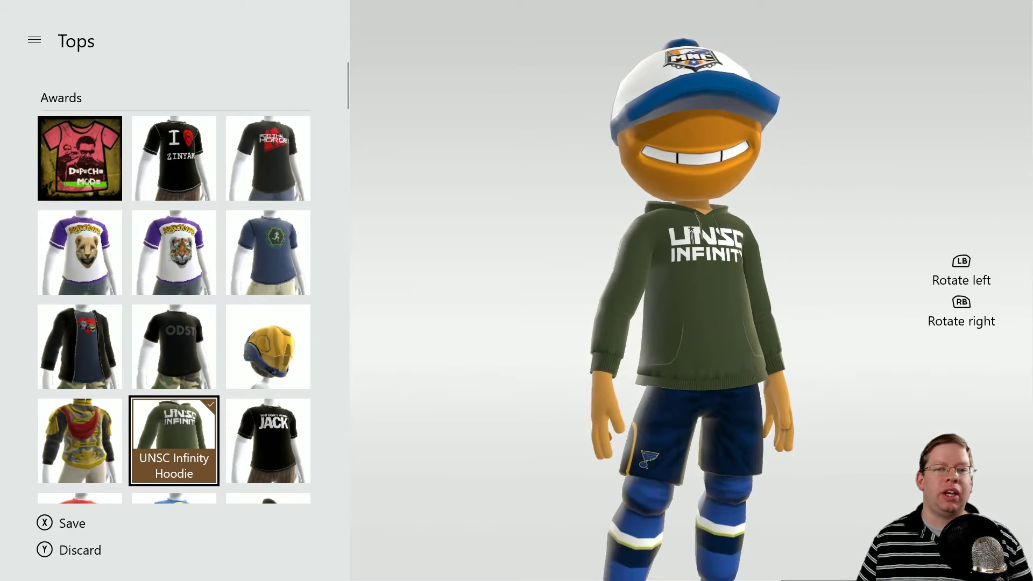
{"action": "key", "text": "Up"}
{"action": "key", "text": "Down"}
{"action": "key", "text": "Down"}
{"action": "key", "text": "Down"}
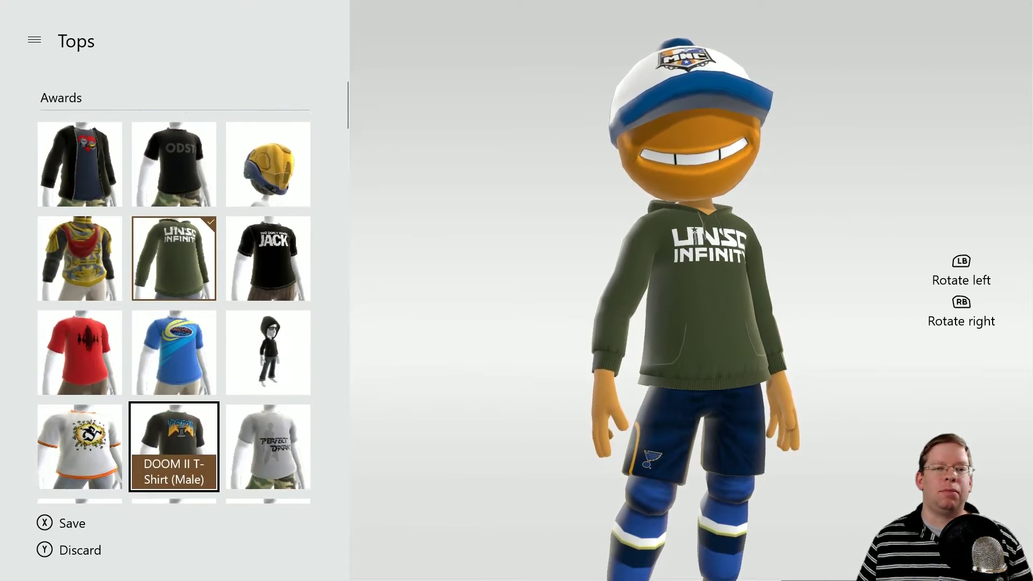
{"action": "key", "text": "Up"}
{"action": "key", "text": "Down"}
{"action": "key", "text": "Left"}
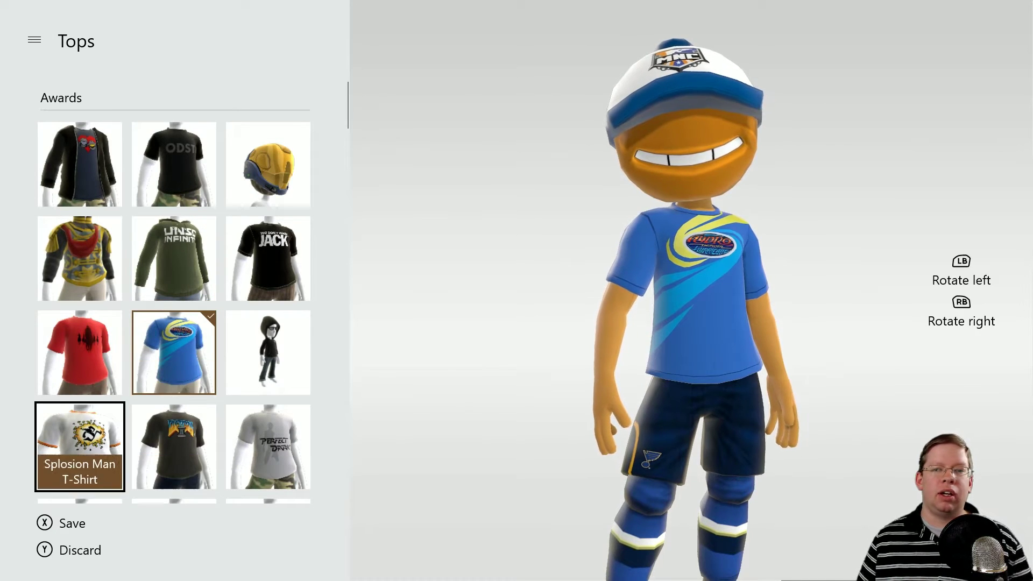
Equip the Monday Night Combat T-Shirt and go back to the Style categories
{"action": "key", "text": "Right"}
{"action": "key", "text": "Down"}
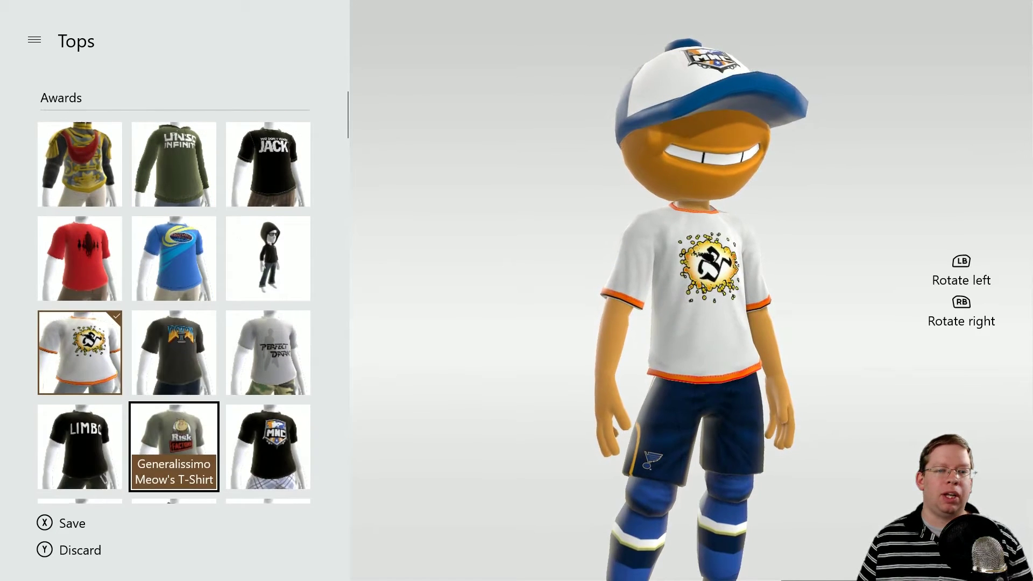
{"action": "key", "text": "Up"}
{"action": "key", "text": "Right"}
{"action": "key", "text": "Down"}
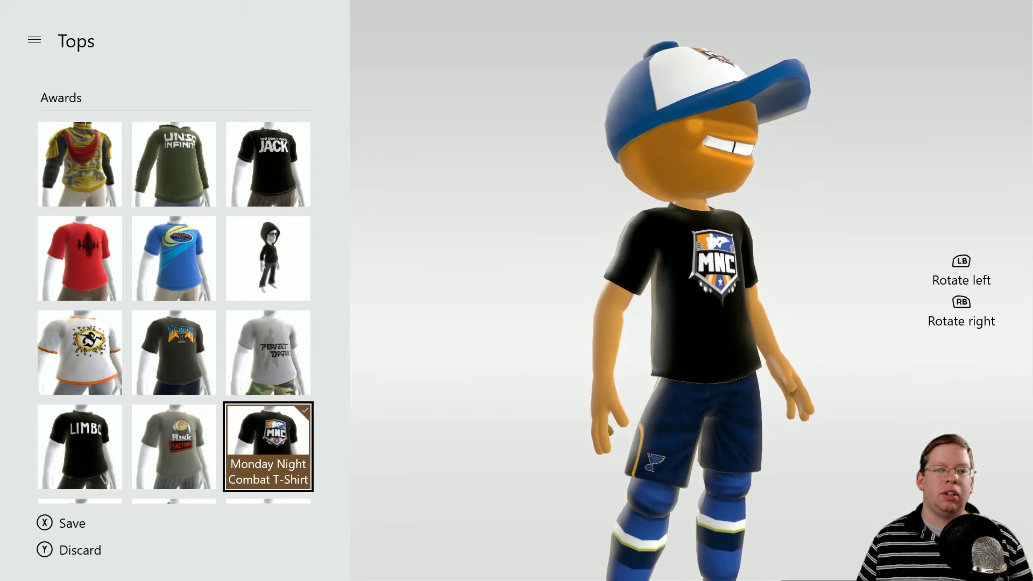
{"action": "key", "text": "Escape"}
{"action": "key", "text": "Down"}
{"action": "key", "text": "Down"}
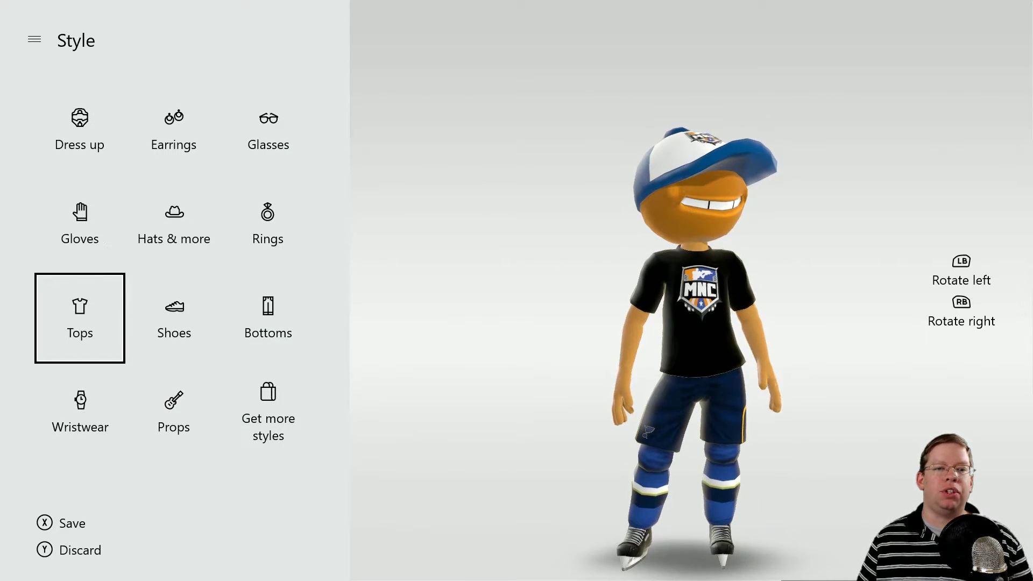
{"action": "key", "text": "Right"}
{"action": "key", "text": "Right"}
In Bottoms, try Royal Trousers, Cargo pants, Boot cut jeans, khaki chinos and Punk pants
{"action": "key", "text": "Return"}
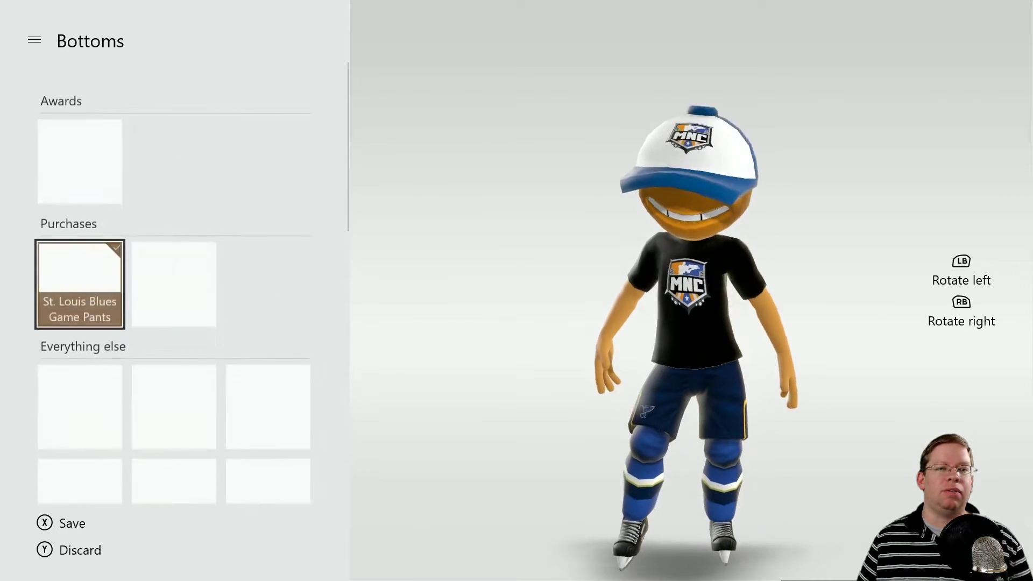
{"action": "key", "text": "Up"}
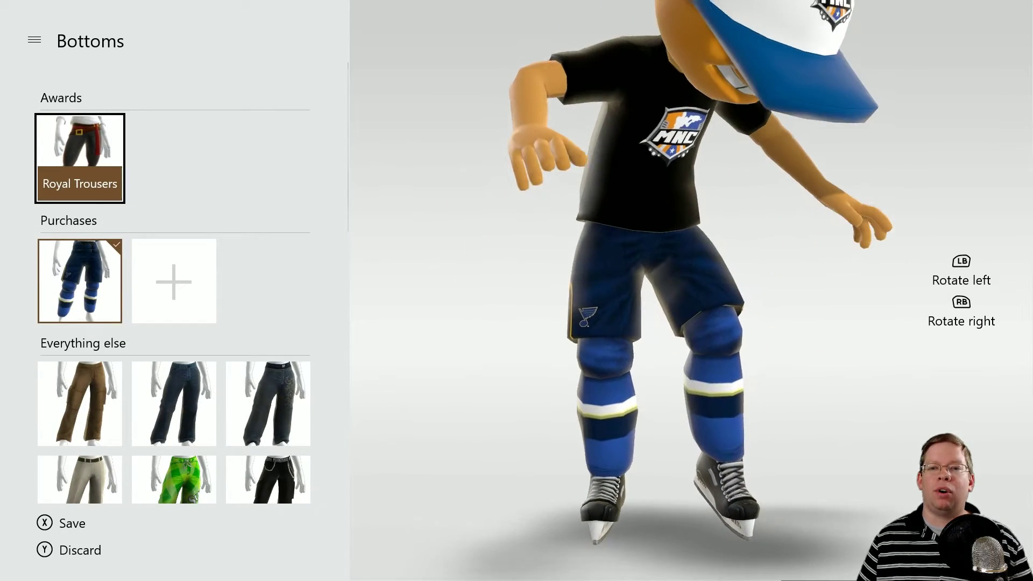
{"action": "key", "text": "Return"}
{"action": "key", "text": "Down"}
{"action": "key", "text": "Down"}
{"action": "key", "text": "Return"}
{"action": "key", "text": "Right"}
{"action": "key", "text": "Return"}
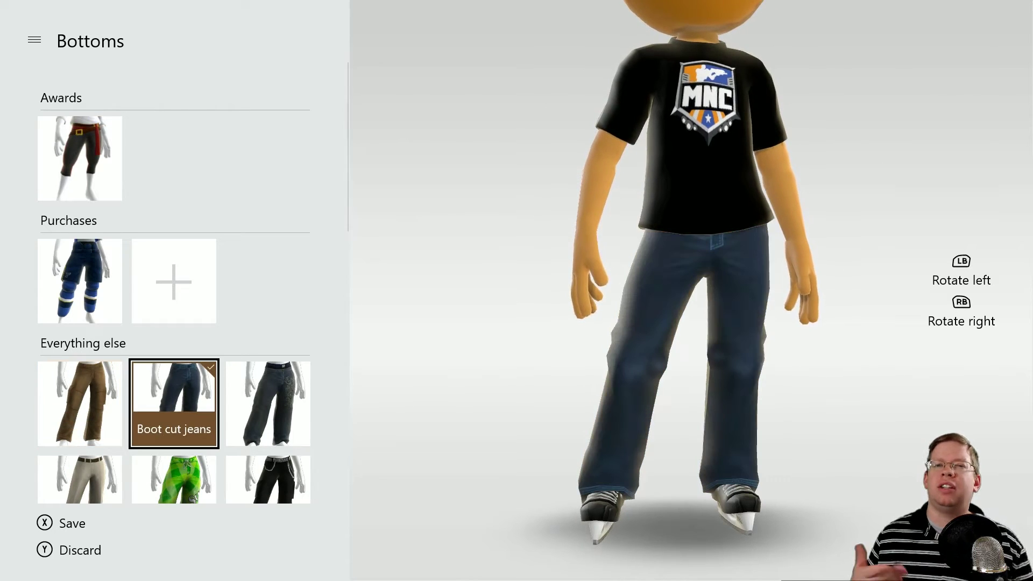
{"action": "key", "text": "Down"}
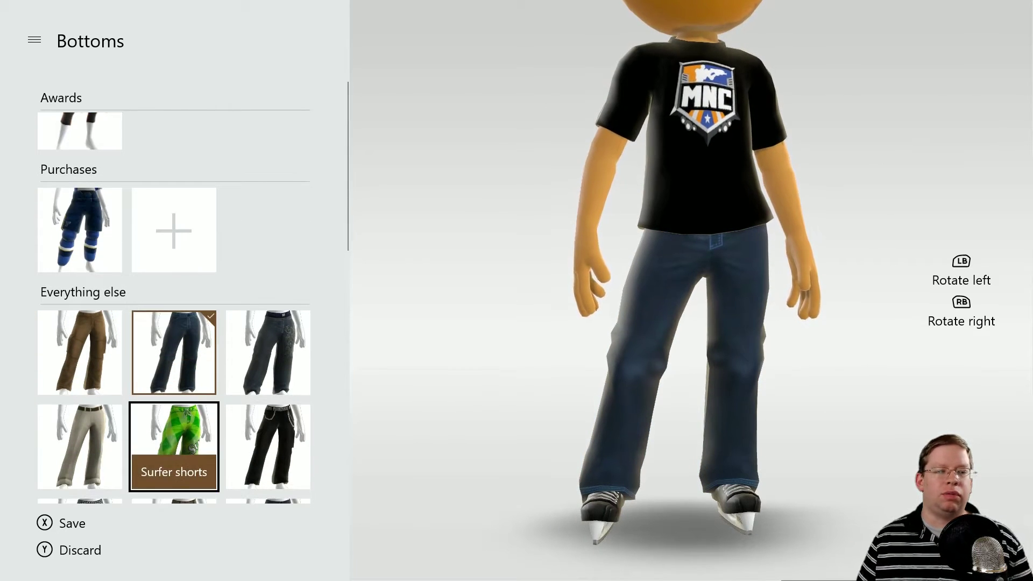
{"action": "key", "text": "Left"}
{"action": "key", "text": "Return"}
{"action": "key", "text": "Down"}
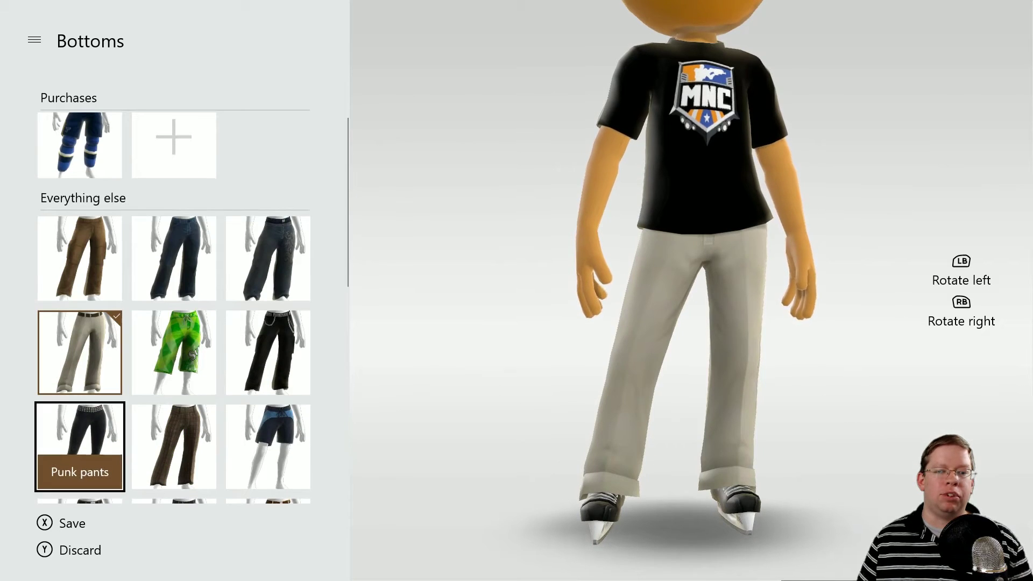
{"action": "key", "text": "Return"}
Try the swim shorts, Chino shorts, grunge pants and moleskin pants on the avatar
{"action": "key", "text": "Right"}
{"action": "key", "text": "Right"}
{"action": "key", "text": "Return"}
{"action": "key", "text": "Down"}
{"action": "key", "text": "Return"}
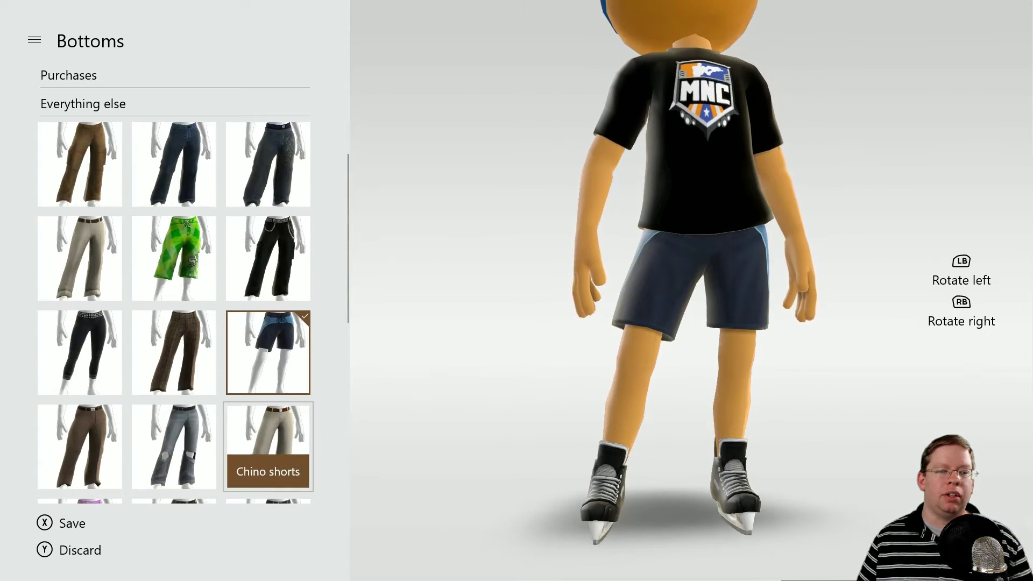
{"action": "key", "text": "Left"}
{"action": "key", "text": "Return"}
{"action": "key", "text": "Left"}
{"action": "key", "text": "Return"}
{"action": "key", "text": "Down"}
{"action": "key", "text": "Down"}
{"action": "key", "text": "Right"}
{"action": "key", "text": "Up"}
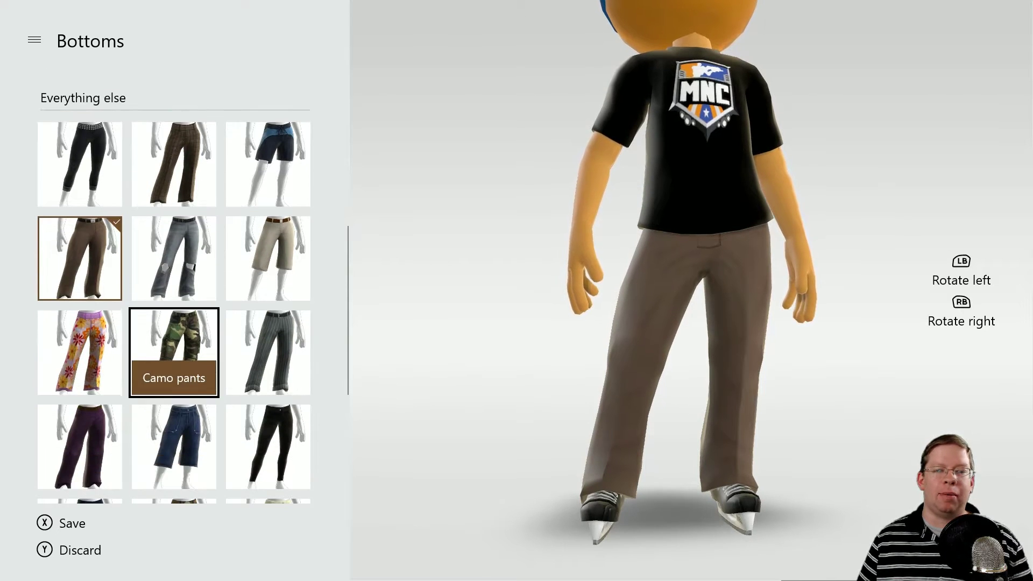
Equip the denim shorts and go back to the Style categories
{"action": "key", "text": "Down"}
{"action": "key", "text": "Return"}
{"action": "key", "text": "Down"}
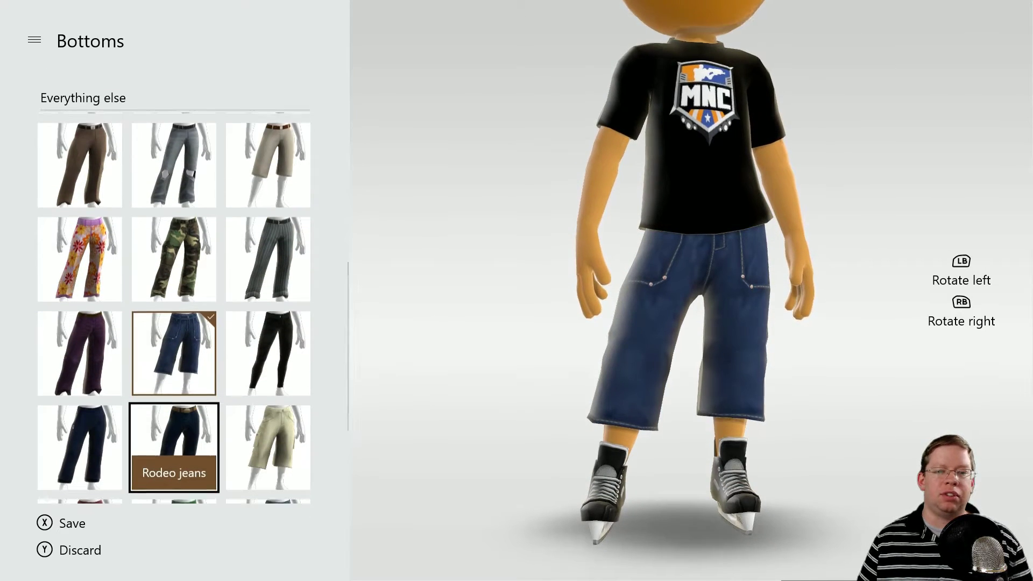
{"action": "key", "text": "Left"}
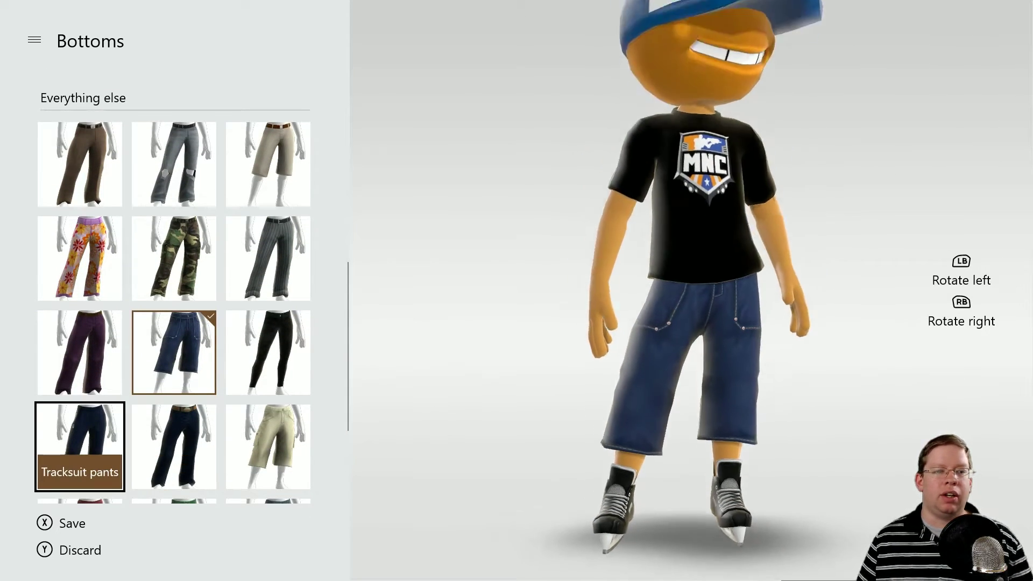
{"action": "key", "text": "Escape"}
{"action": "key", "text": "Down"}
{"action": "key", "text": "Down"}
{"action": "key", "text": "Right"}
In Shoes, try the USMC Combat Boots, Freak Slippers and Royal Boots
{"action": "key", "text": "Return"}
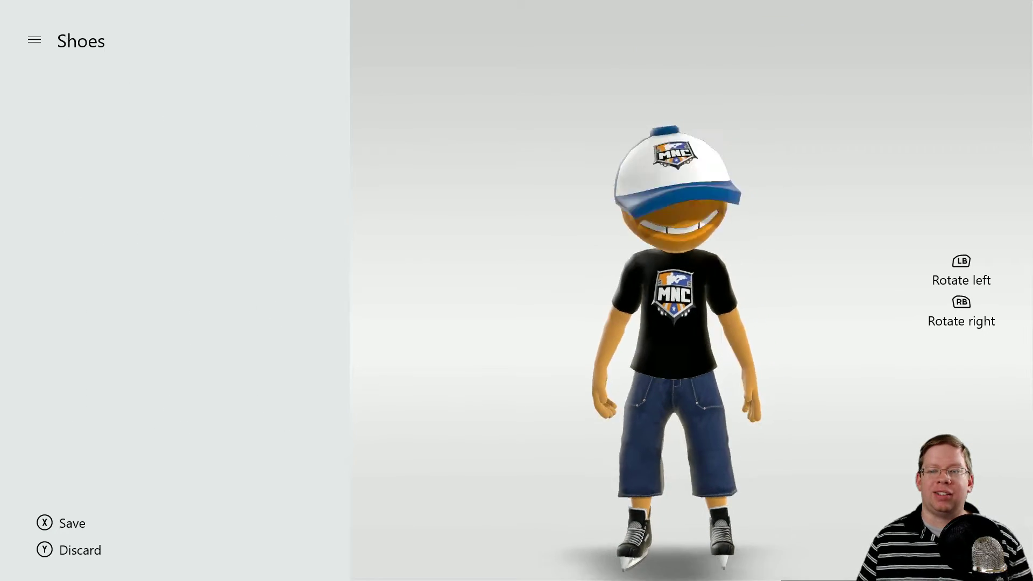
{"action": "key", "text": "Right"}
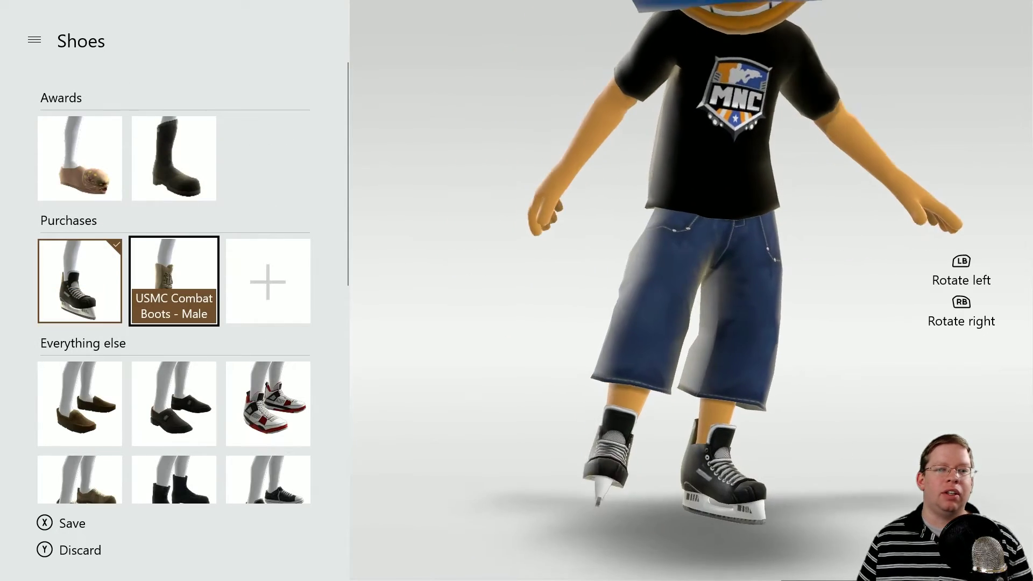
{"action": "key", "text": "Up"}
{"action": "key", "text": "Left"}
{"action": "key", "text": "Return"}
{"action": "key", "text": "Right"}
Equip the grey Grunge trainers and go back to the Style categories
{"action": "key", "text": "Down"}
{"action": "key", "text": "Down"}
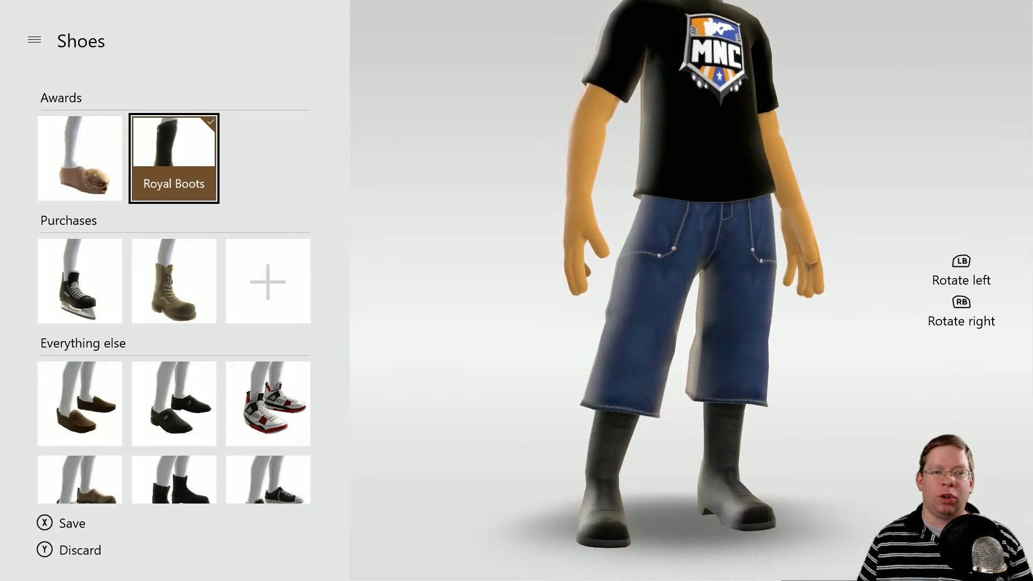
{"action": "key", "text": "Left"}
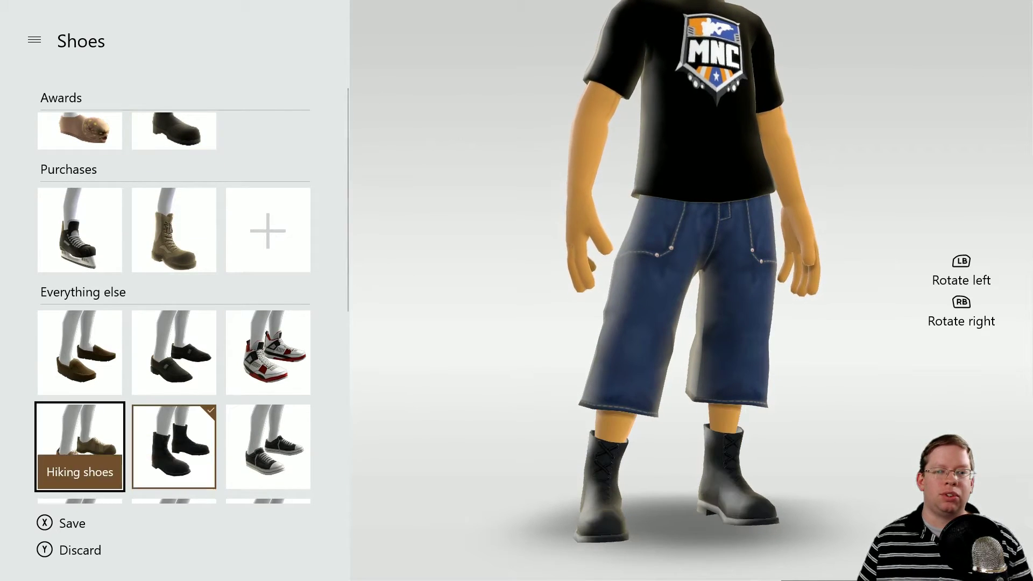
{"action": "key", "text": "Right"}
{"action": "key", "text": "Right"}
{"action": "key", "text": "Return"}
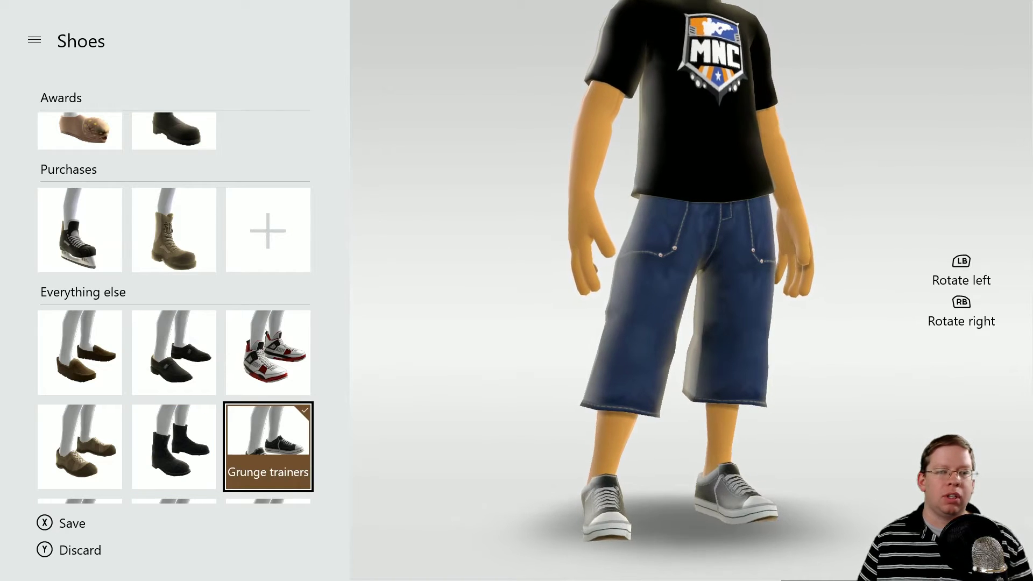
{"action": "key", "text": "Down"}
{"action": "key", "text": "Down"}
{"action": "key", "text": "Down"}
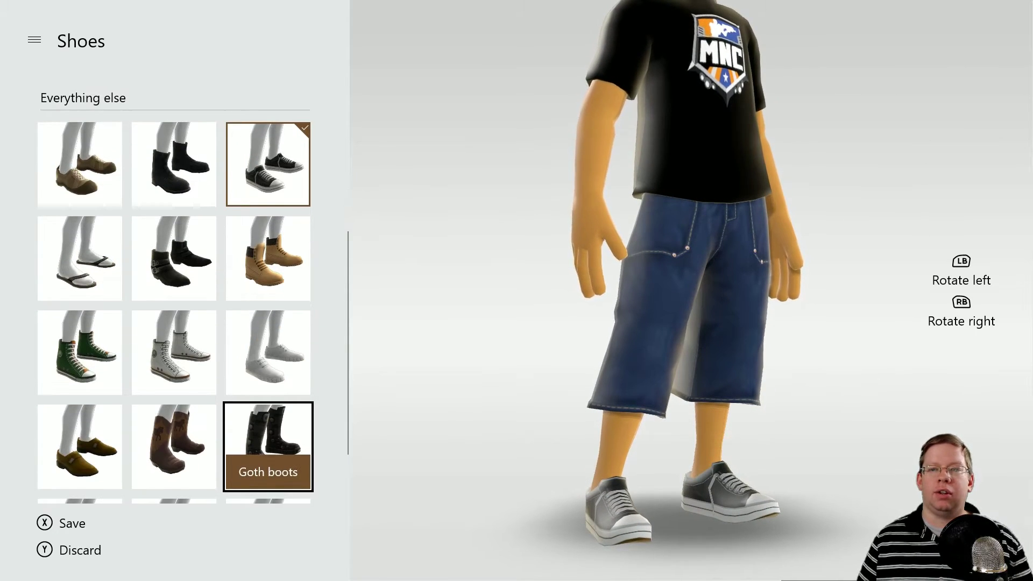
{"action": "key", "text": "Escape"}
{"action": "key", "text": "Down"}
{"action": "key", "text": "Down"}
{"action": "key", "text": "Right"}
{"action": "key", "text": "Right"}
{"action": "key", "text": "Down"}
Leave the avatar editor via Get more styles and continue to the Avatar store
{"action": "key", "text": "Return"}
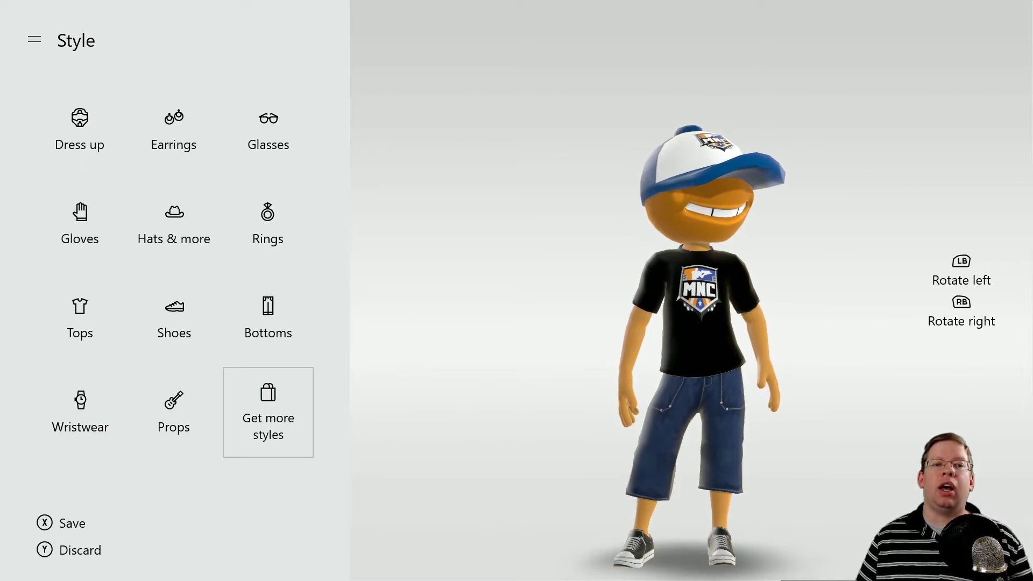
{"action": "key", "text": "Right"}
{"action": "key", "text": "Return"}
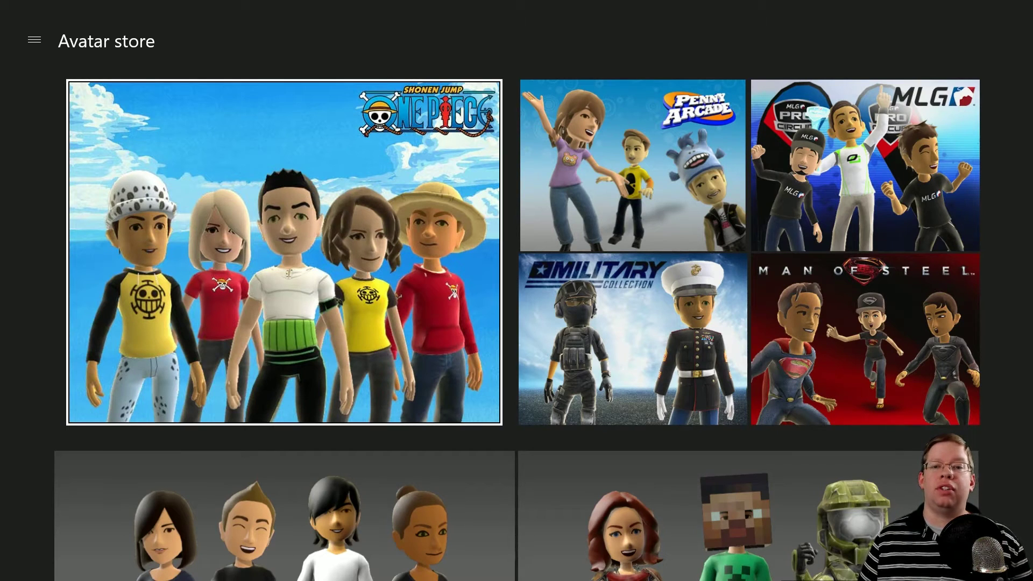
Browse the store's featured collections and open the Top-selling section
{"action": "key", "text": "Right"}
{"action": "key", "text": "Right"}
{"action": "key", "text": "Down"}
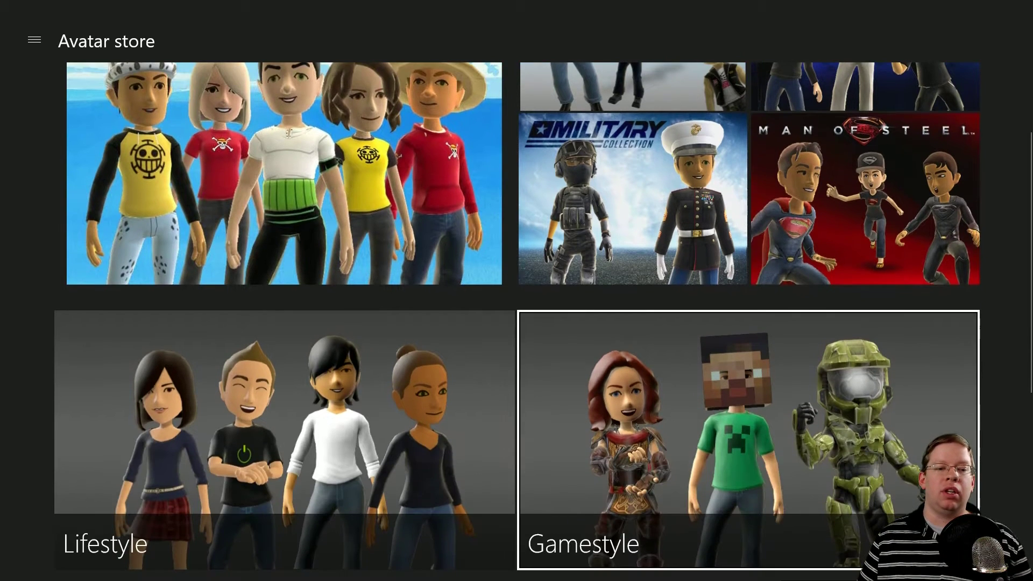
{"action": "key", "text": "Left"}
{"action": "key", "text": "Up"}
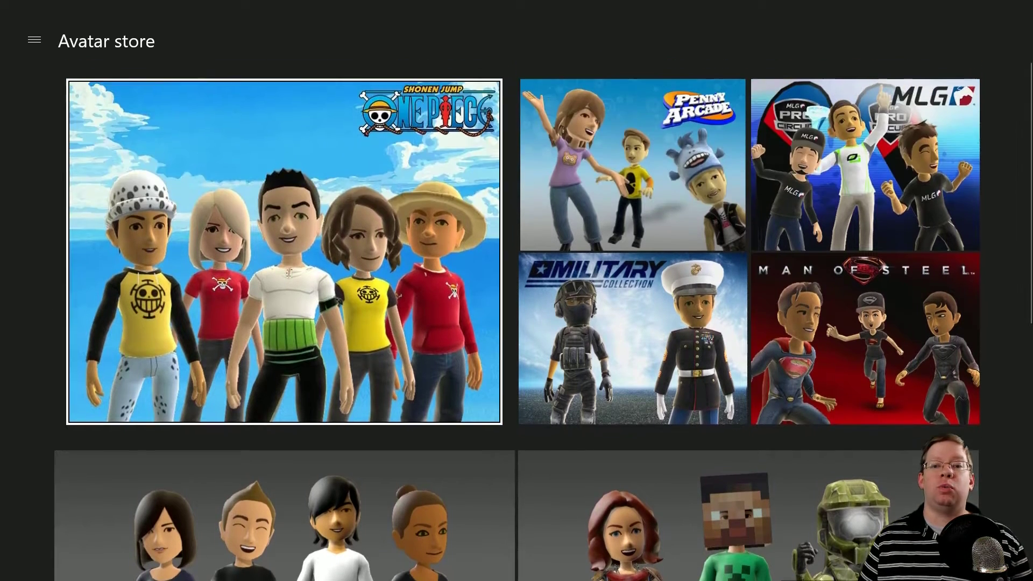
{"action": "key", "text": "Down"}
{"action": "key", "text": "Down"}
{"action": "key", "text": "Right"}
{"action": "key", "text": "Return"}
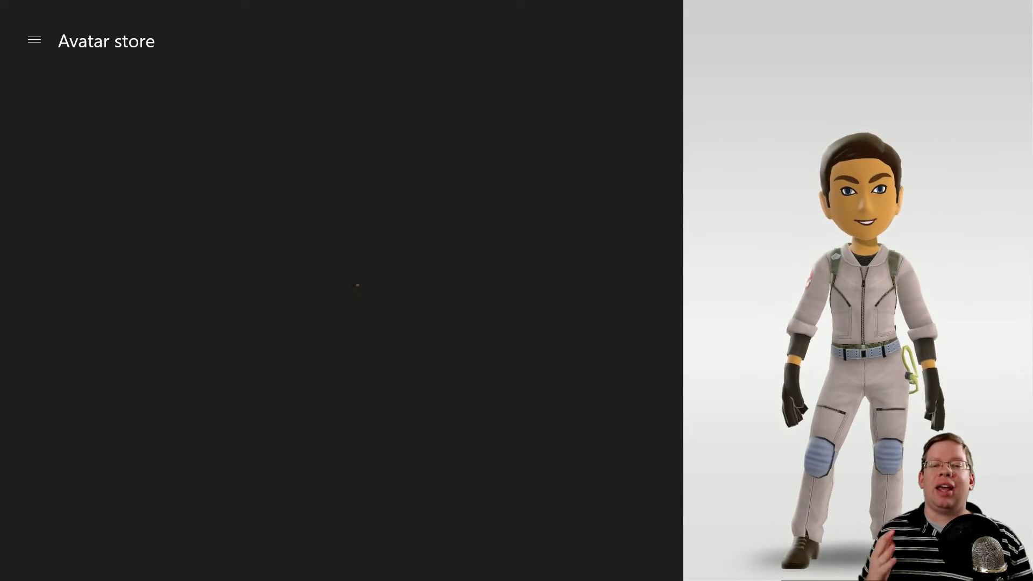
Preview top-selling items such as Ghost, the Marine Corps T-Shirt and the Skittles Larry prop
{"action": "key", "text": "Down"}
{"action": "key", "text": "Right"}
{"action": "key", "text": "Right"}
{"action": "key", "text": "Right"}
{"action": "key", "text": "Right"}
{"action": "key", "text": "Right"}
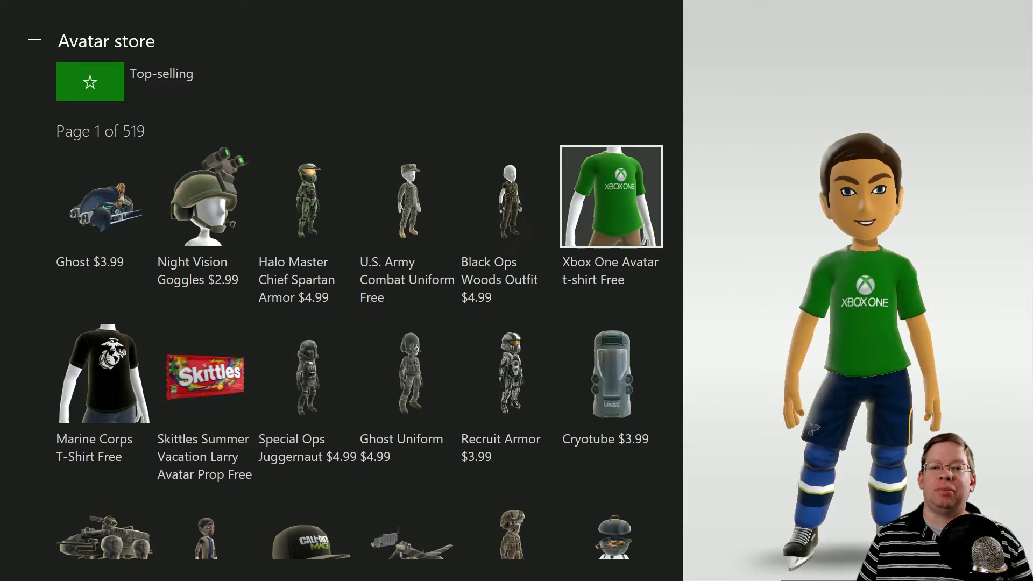
{"action": "key", "text": "Down"}
{"action": "key", "text": "Left"}
{"action": "key", "text": "Left"}
{"action": "key", "text": "Left"}
{"action": "key", "text": "Left"}
{"action": "key", "text": "Left"}
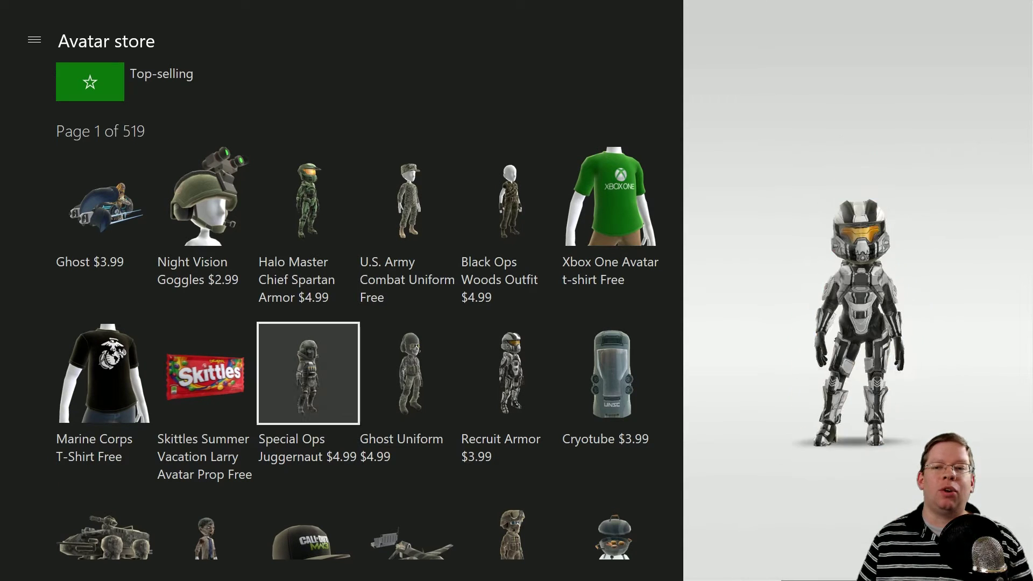
{"action": "key", "text": "Right"}
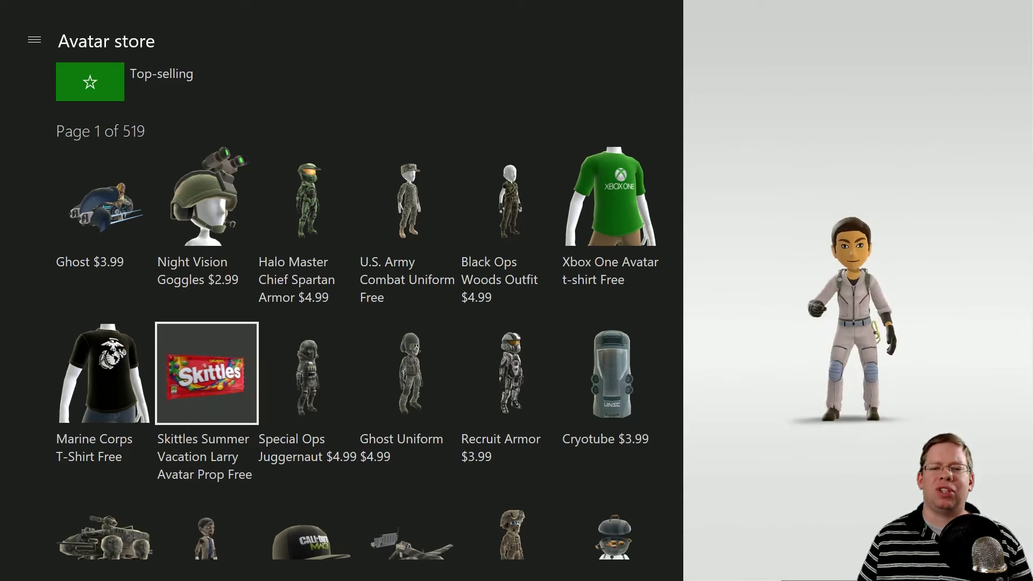
Try the USMC Sunglasses on the avatar, then return to the store front page
{"action": "key", "text": "Down"}
{"action": "key", "text": "Down"}
{"action": "key", "text": "Down"}
{"action": "key", "text": "Up"}
{"action": "key", "text": "Right"}
{"action": "key", "text": "Right"}
{"action": "key", "text": "Right"}
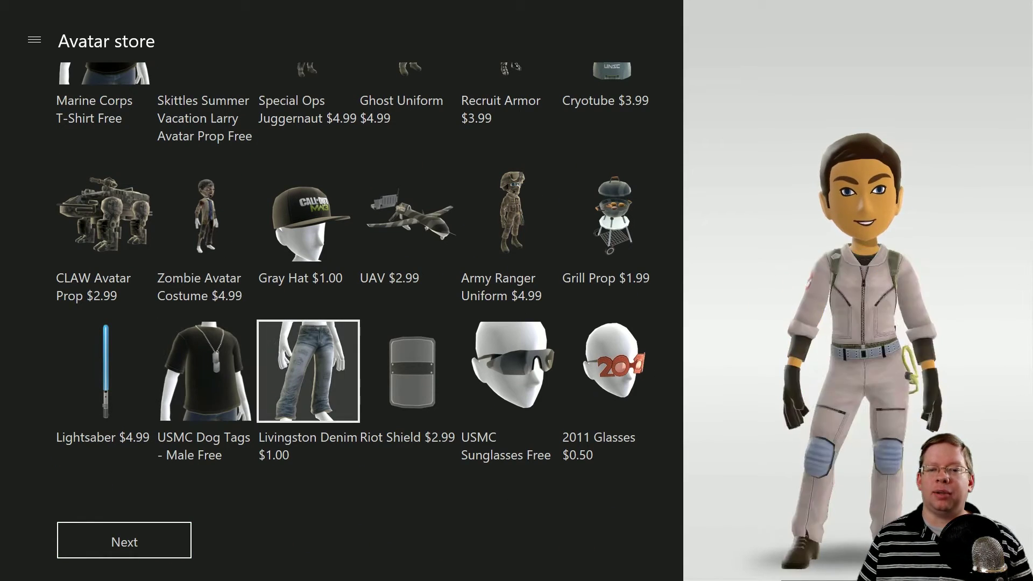
{"action": "key", "text": "Right"}
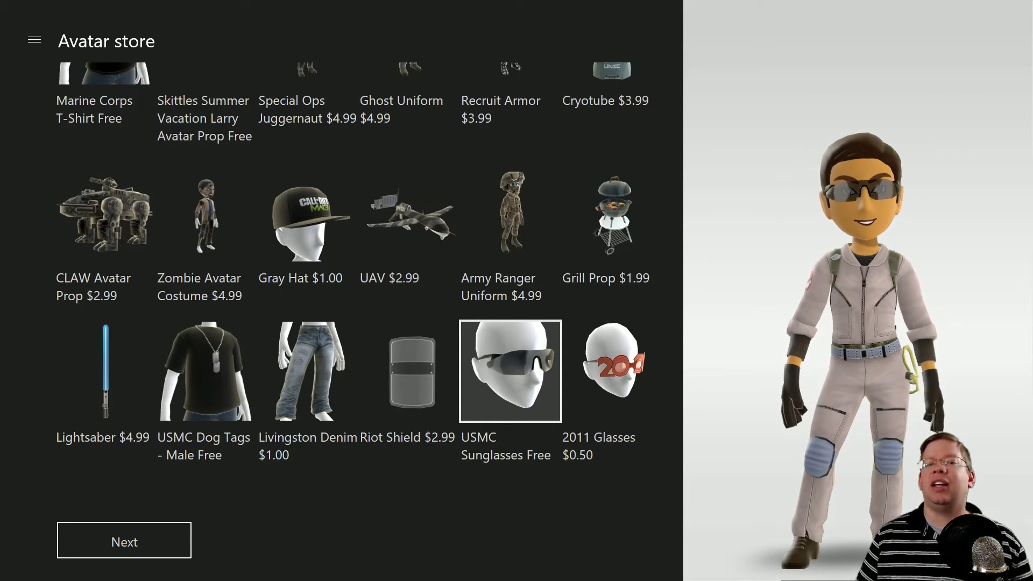
{"action": "key", "text": "Return"}
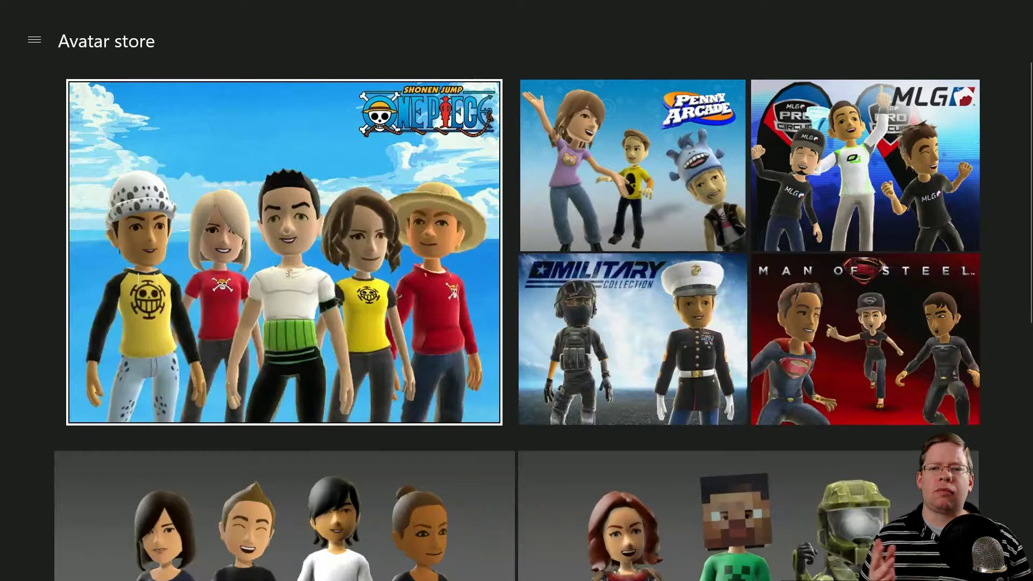
Open Take a photo from the Xbox Avatars menu
{"action": "key", "text": "Left"}
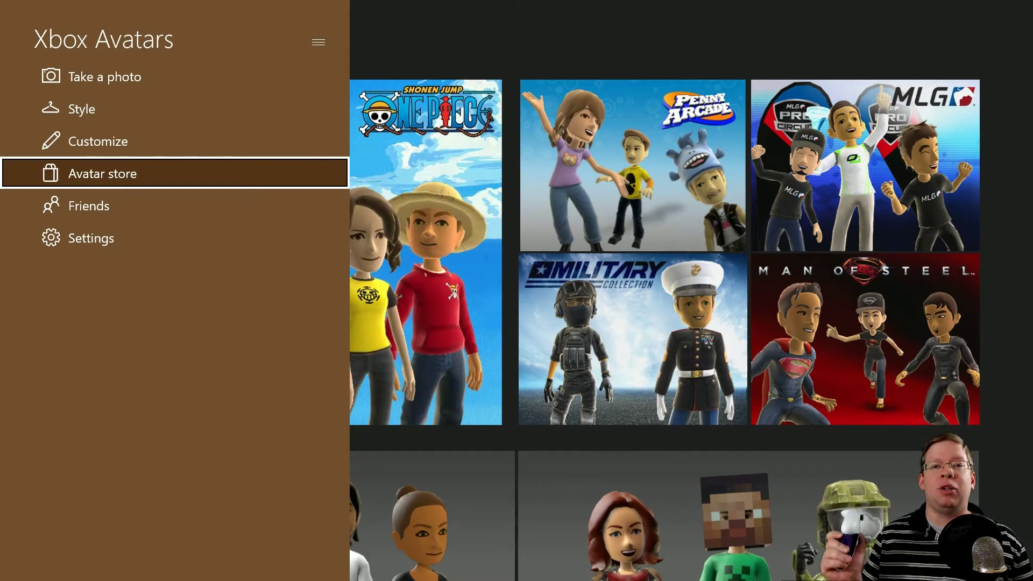
{"action": "key", "text": "Up"}
{"action": "key", "text": "Up"}
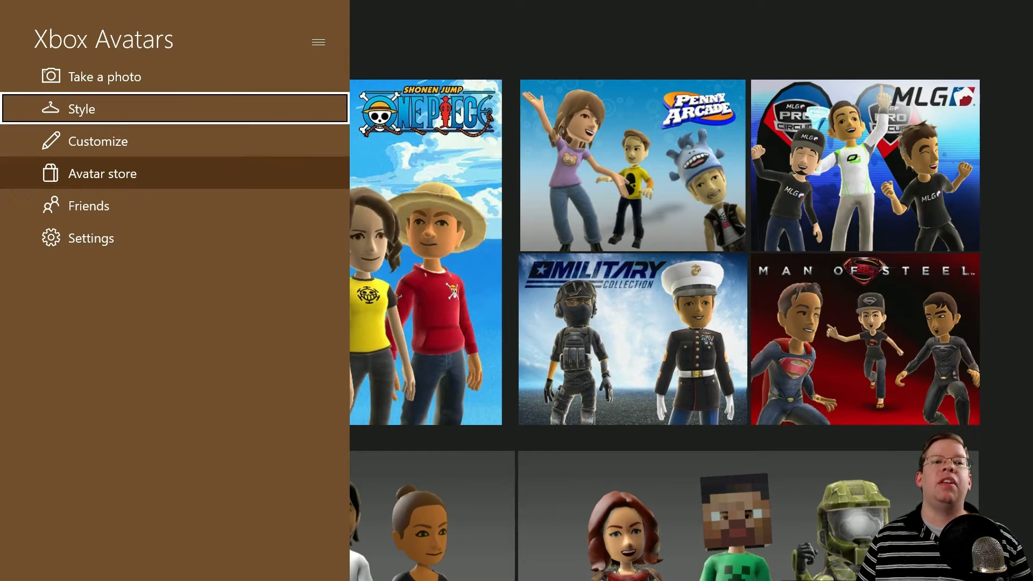
{"action": "key", "text": "Return"}
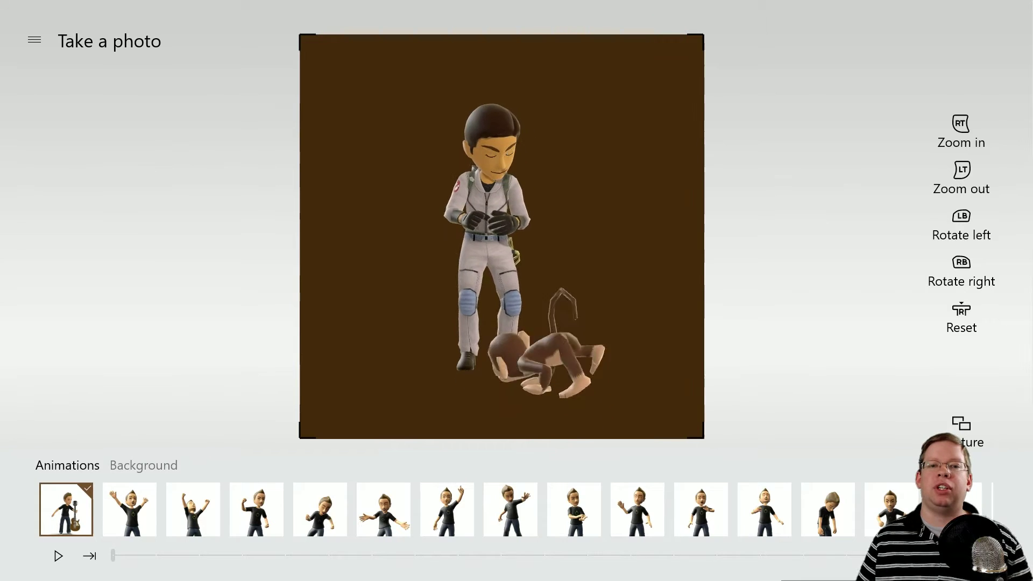
Switch the photo screen to its Background tab
{"action": "key", "text": "Left"}
{"action": "key", "text": "Right"}
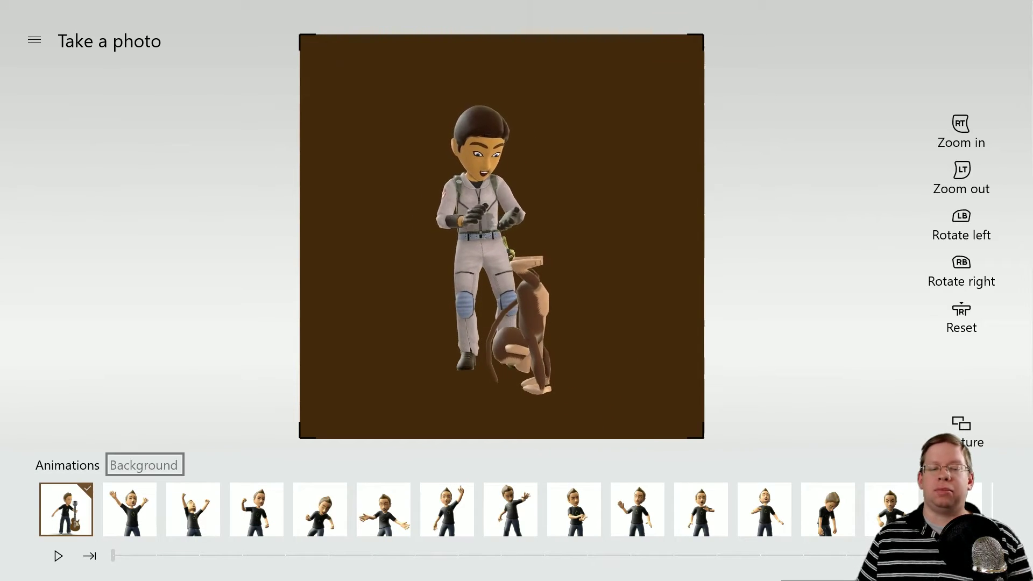
{"action": "key", "text": "Down"}
{"action": "key", "text": "Up"}
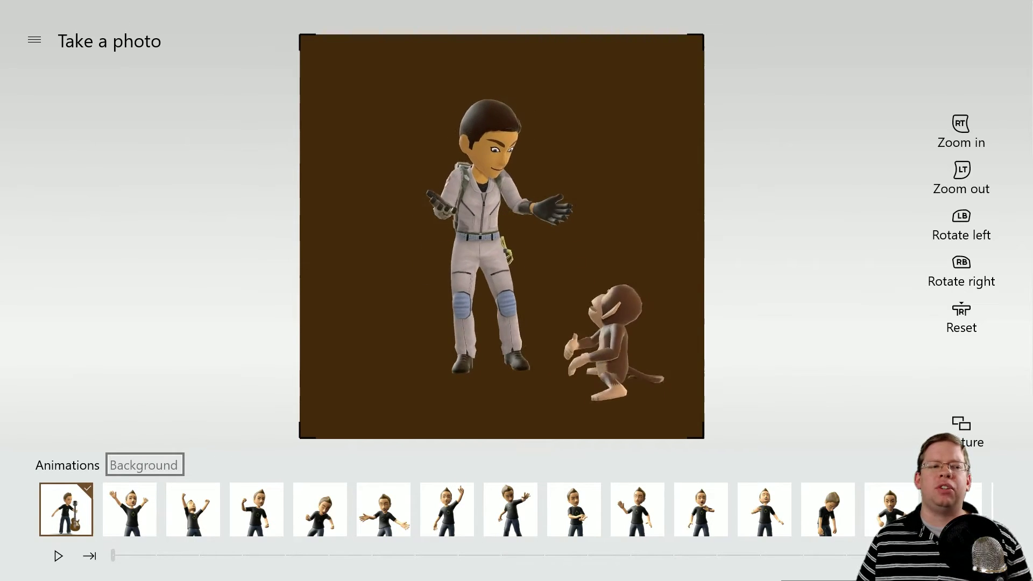
{"action": "key", "text": "Return"}
Try several backgrounds: teal, purple nebula, green, grey camo and sage green
{"action": "key", "text": "Down"}
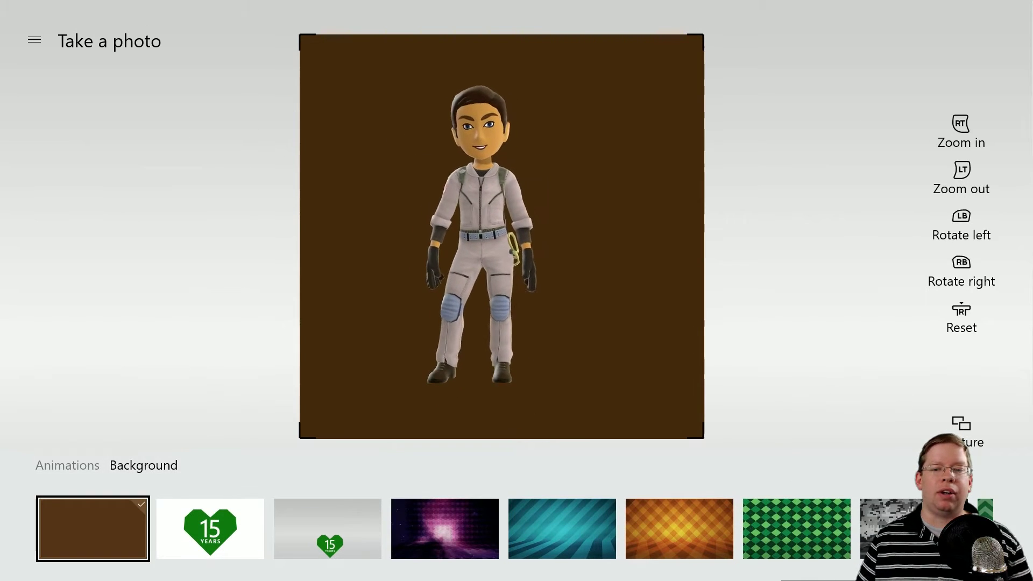
{"action": "key", "text": "Right"}
{"action": "key", "text": "Right"}
{"action": "key", "text": "Right"}
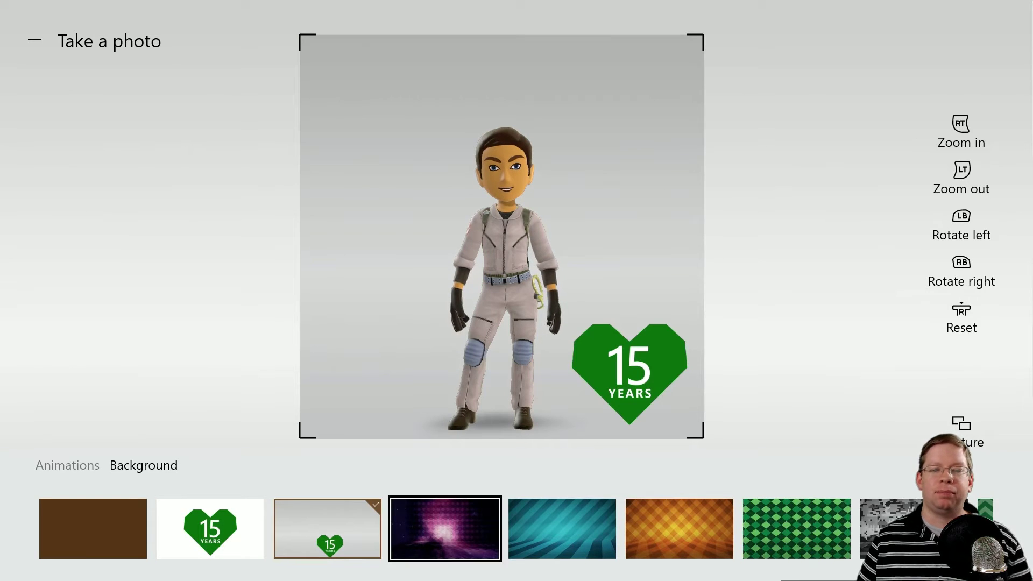
{"action": "key", "text": "Right"}
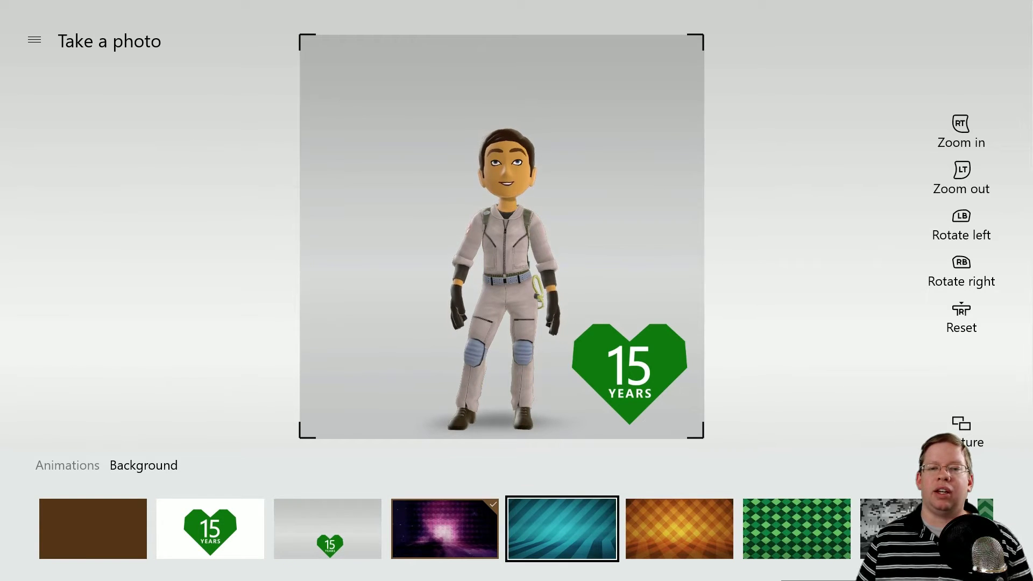
{"action": "key", "text": "Return"}
{"action": "key", "text": "Right"}
{"action": "key", "text": "Right"}
{"action": "key", "text": "Return"}
{"action": "key", "text": "Right"}
{"action": "key", "text": "Return"}
{"action": "key", "text": "Right"}
{"action": "key", "text": "Right"}
{"action": "key", "text": "Right"}
{"action": "key", "text": "Right"}
{"action": "key", "text": "Right"}
{"action": "key", "text": "Right"}
{"action": "key", "text": "Right"}
{"action": "key", "text": "Right"}
{"action": "key", "text": "Right"}
{"action": "key", "text": "Right"}
{"action": "key", "text": "Right"}
{"action": "key", "text": "Right"}
{"action": "key", "text": "Right"}
{"action": "key", "text": "Right"}
{"action": "key", "text": "Right"}
{"action": "key", "text": "Right"}
{"action": "key", "text": "Right"}
{"action": "key", "text": "Right"}
{"action": "key", "text": "Right"}
{"action": "key", "text": "Right"}
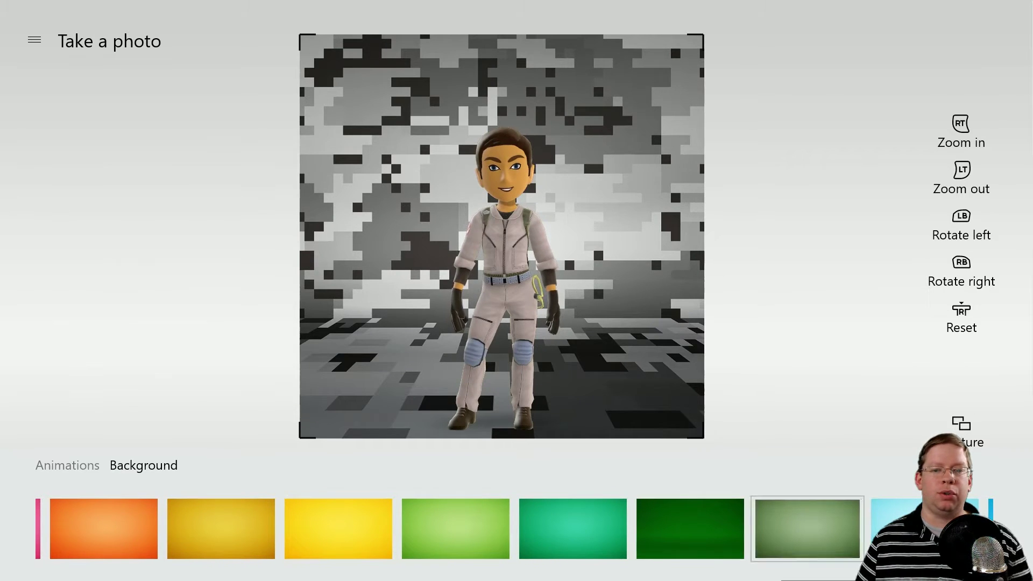
{"action": "key", "text": "Return"}
Apply the last, flat dark grey background to the photo
{"action": "key", "text": "Right"}
{"action": "key", "text": "Right"}
{"action": "key", "text": "Right"}
{"action": "key", "text": "Right"}
{"action": "key", "text": "Right"}
{"action": "key", "text": "Right"}
{"action": "key", "text": "Right"}
{"action": "key", "text": "Right"}
{"action": "key", "text": "Right"}
{"action": "key", "text": "Right"}
{"action": "key", "text": "Right"}
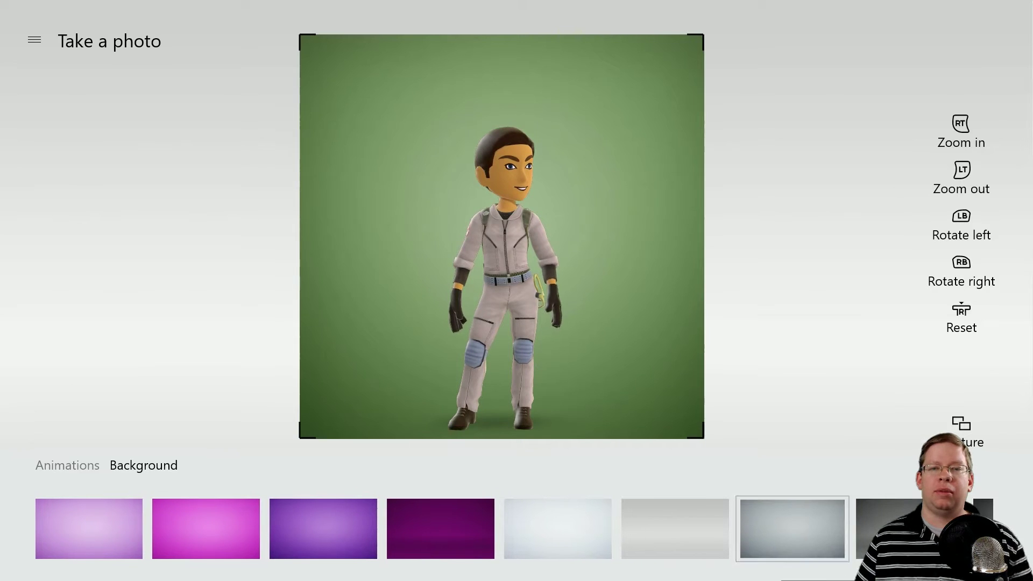
{"action": "key", "text": "Return"}
{"action": "key", "text": "Right"}
{"action": "key", "text": "Return"}
{"action": "key", "text": "Right"}
{"action": "key", "text": "Return"}
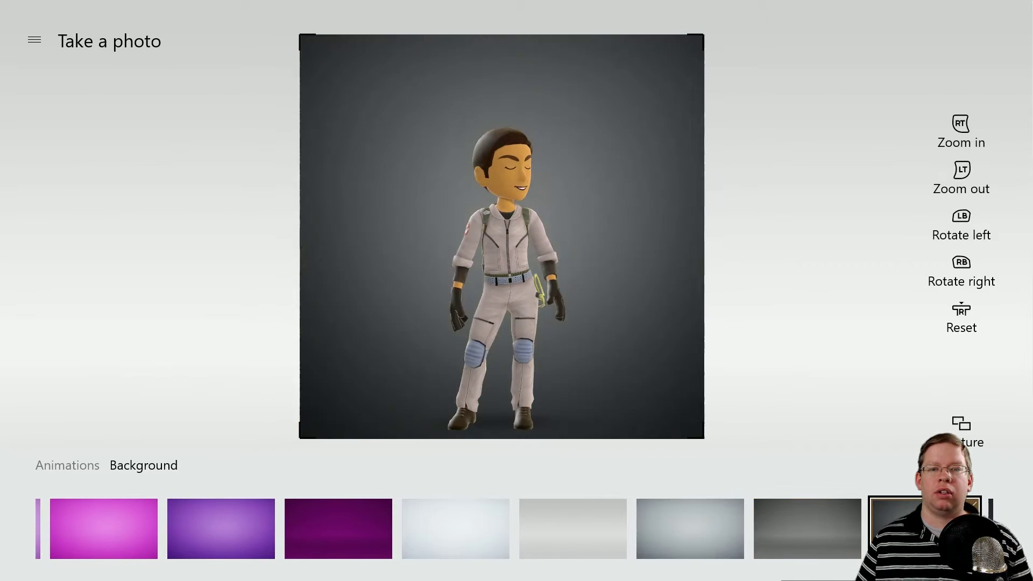
{"action": "key", "text": "Right"}
{"action": "key", "text": "Left"}
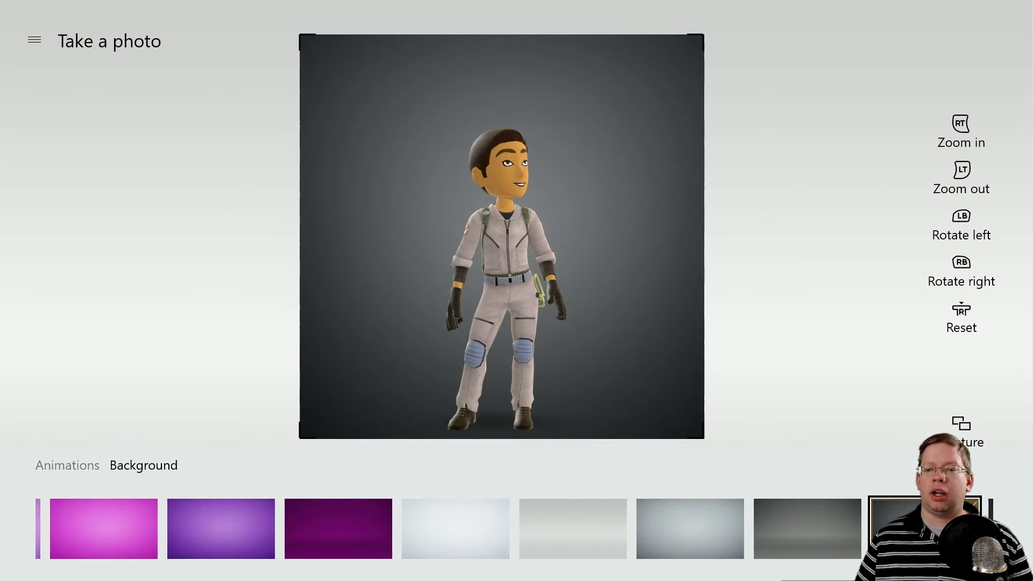
{"action": "key", "text": "Right"}
{"action": "key", "text": "Return"}
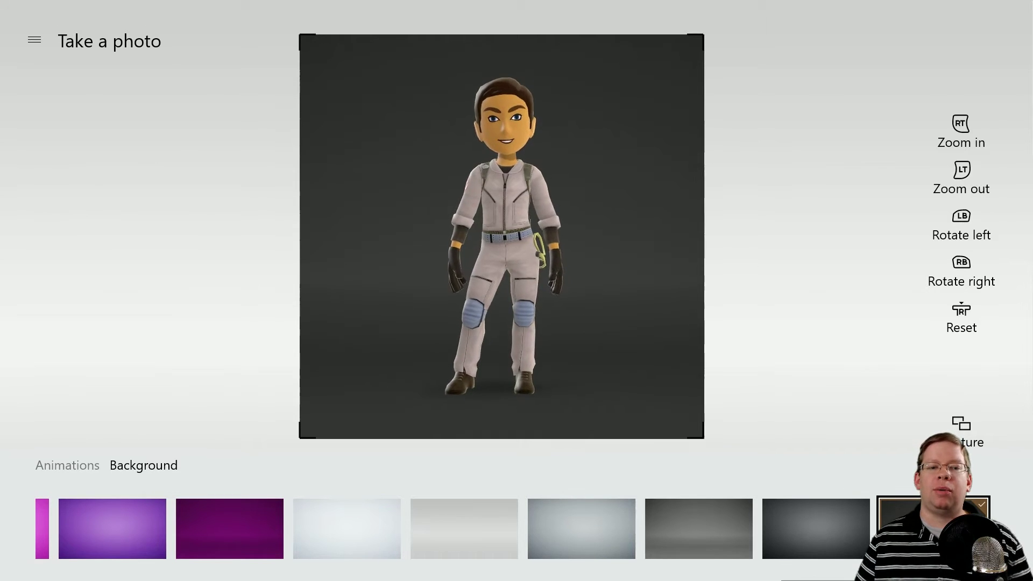
Zoom the shot in to head-to-waist and go back to the Animations choices
{"action": "scroll", "coordinate": [502, 237], "scroll_direction": "up", "scroll_amount": 3}
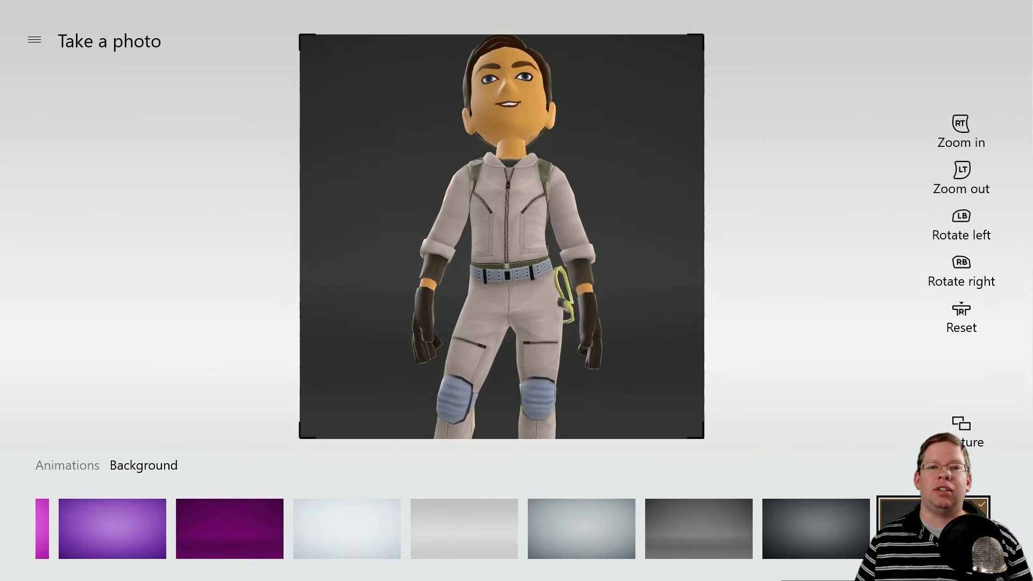
{"action": "scroll", "coordinate": [501, 237], "scroll_direction": "up", "scroll_amount": 2}
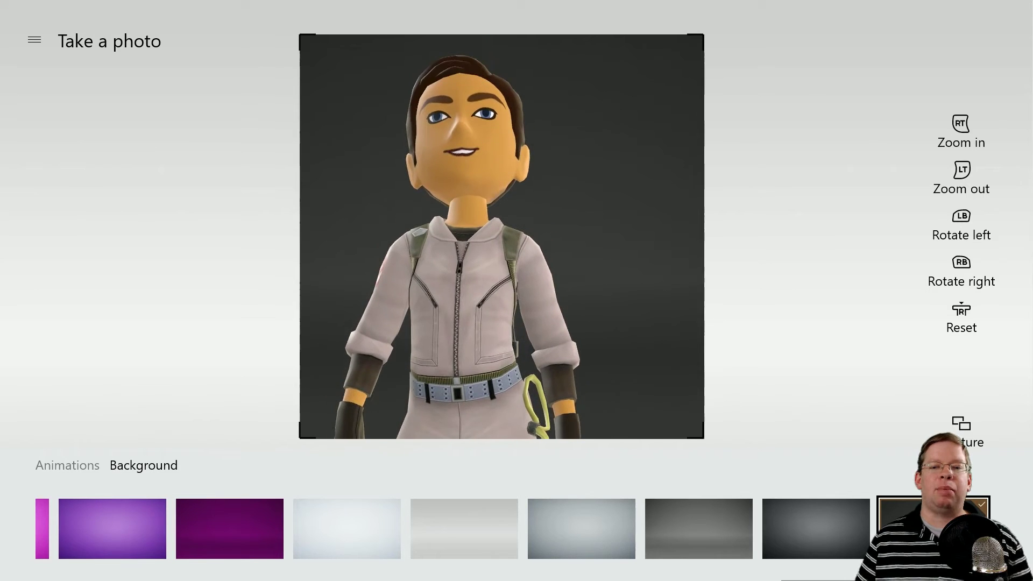
{"action": "key", "text": "Left"}
{"action": "key", "text": "Up"}
{"action": "key", "text": "Left"}
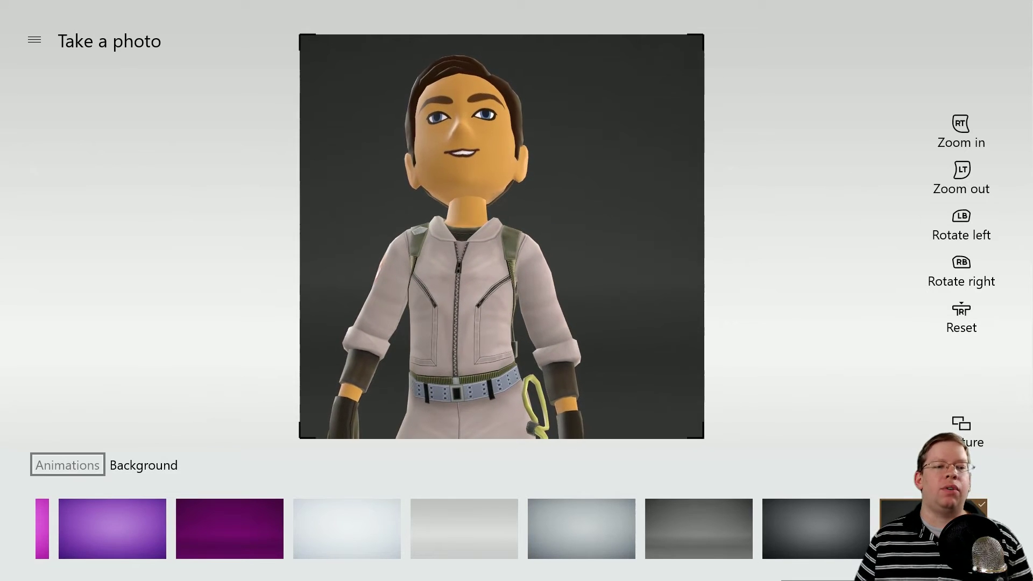
{"action": "key", "text": "Down"}
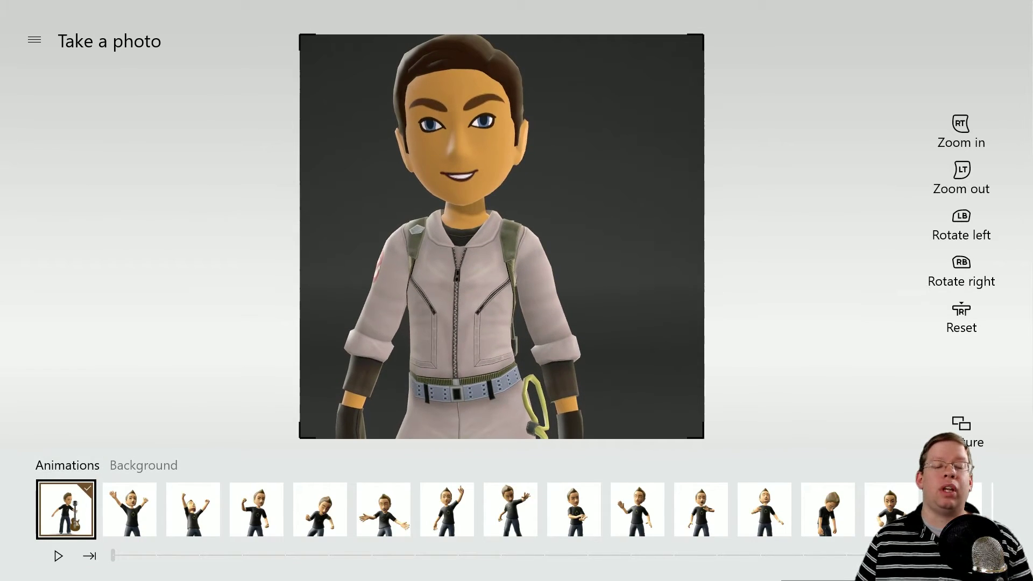
Scrub the animation timeline to the pose with arms outstretched beside the monkey
{"action": "key", "text": "Down"}
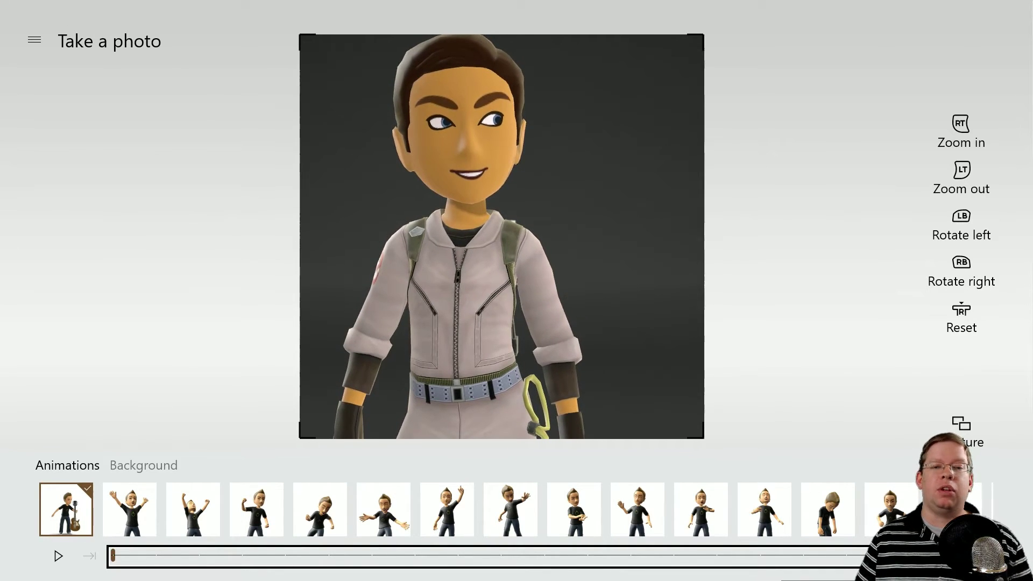
{"action": "key", "text": "Right"}
{"action": "key", "text": "Right"}
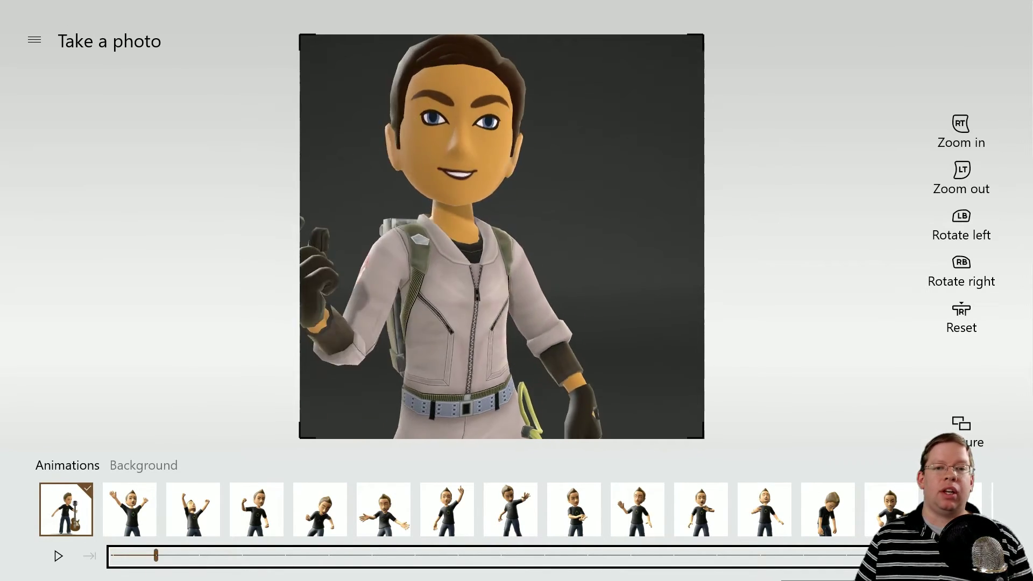
{"action": "key", "text": "Right"}
{"action": "key", "text": "Right"}
{"action": "key", "text": "Right"}
{"action": "key", "text": "Right"}
{"action": "key", "text": "Right"}
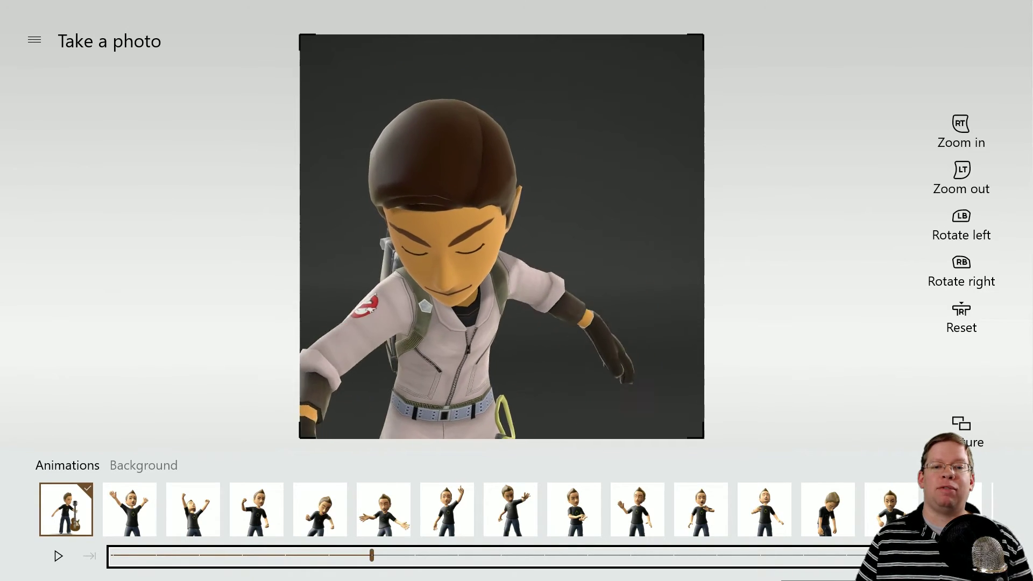
{"action": "key", "text": "Right"}
{"action": "key", "text": "Right"}
{"action": "key", "text": "Left"}
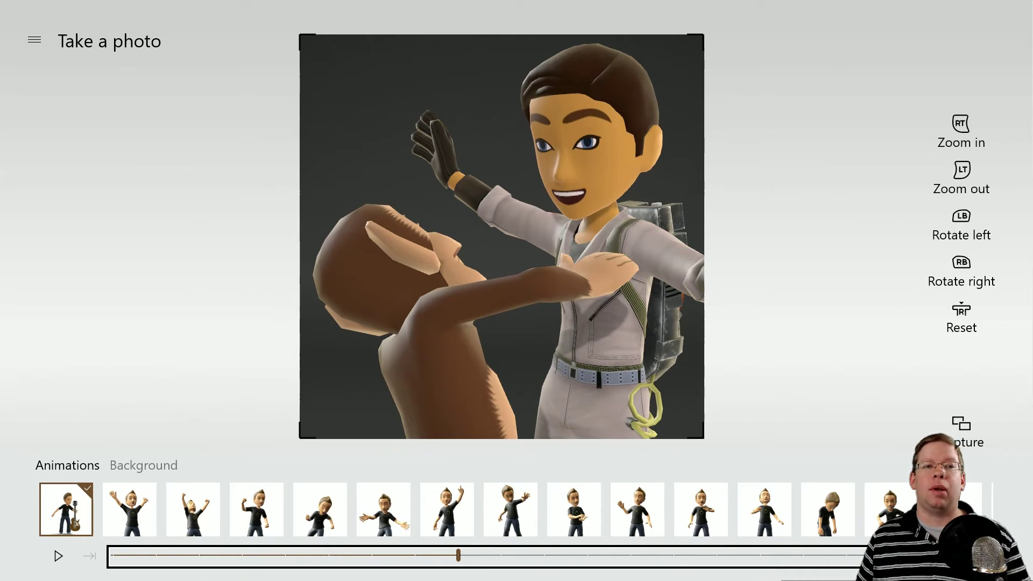
Take the avatar photo and check it in full-screen view
{"action": "key", "text": "Return"}
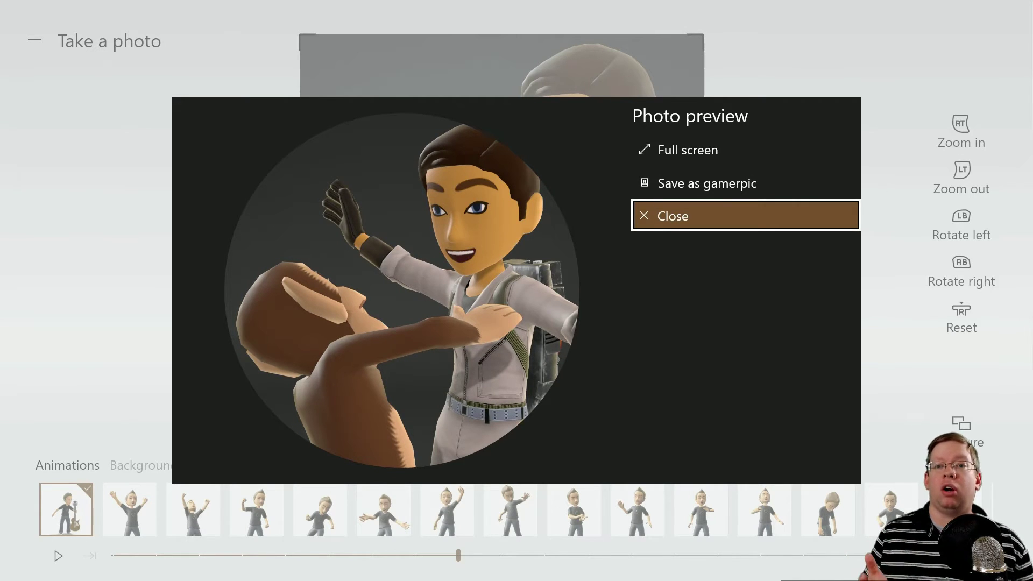
{"action": "key", "text": "Up"}
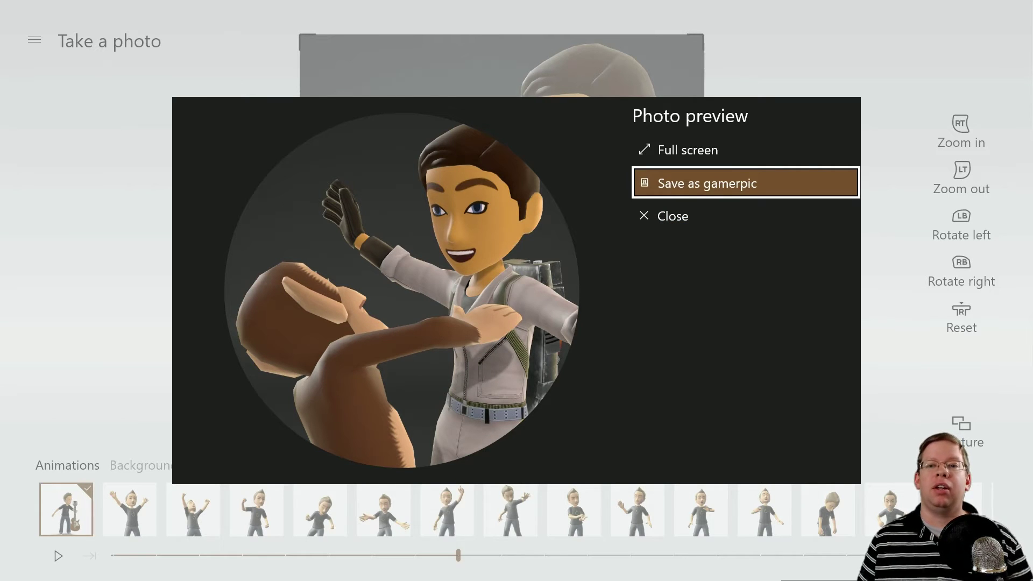
{"action": "key", "text": "Up"}
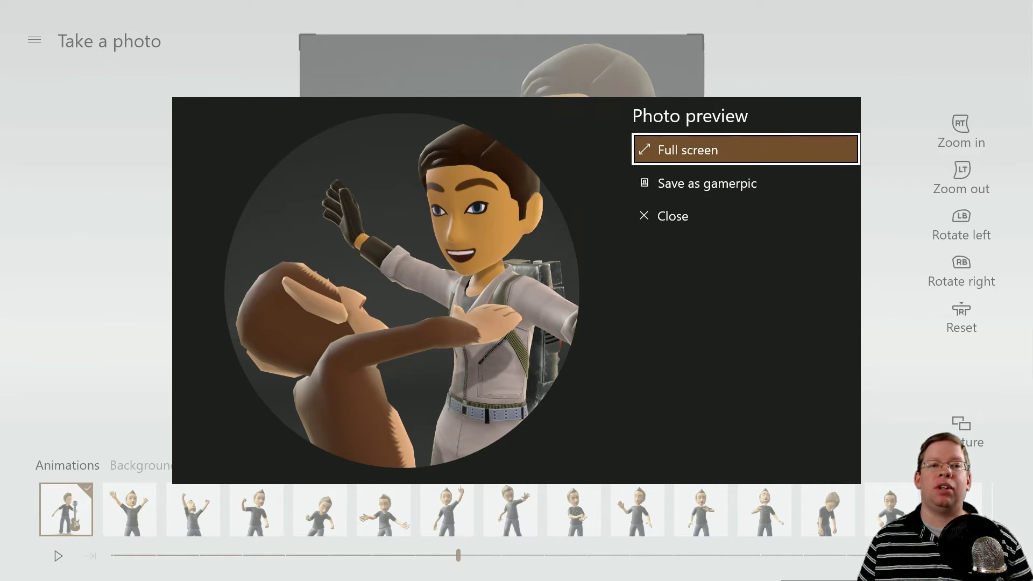
{"action": "key", "text": "Return"}
{"action": "key", "text": "Escape"}
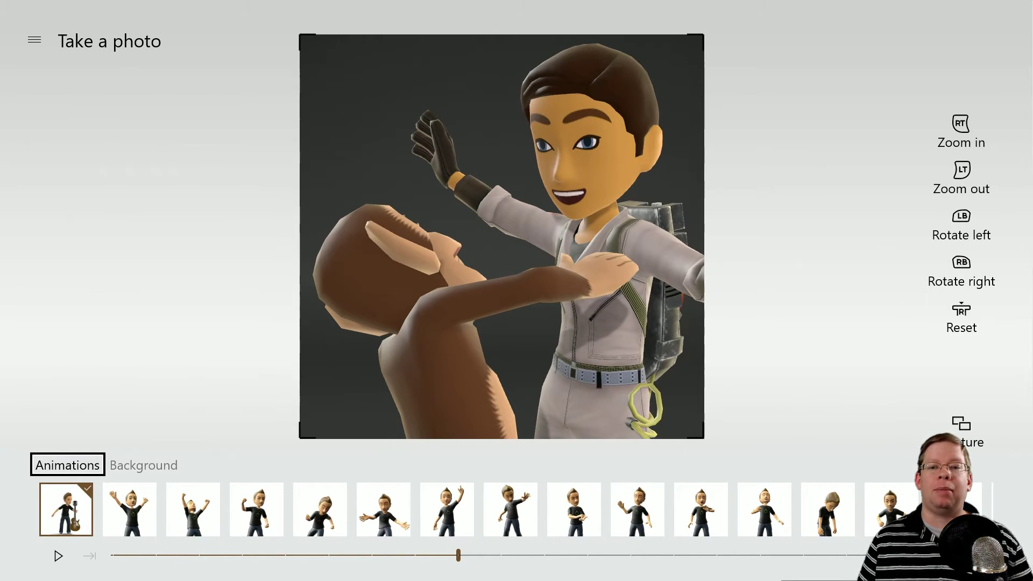
Retake the photo, save it as the gamerpic, and return to the console Home
{"action": "key", "text": "c"}
{"action": "key", "text": "Up"}
{"action": "key", "text": "Return"}
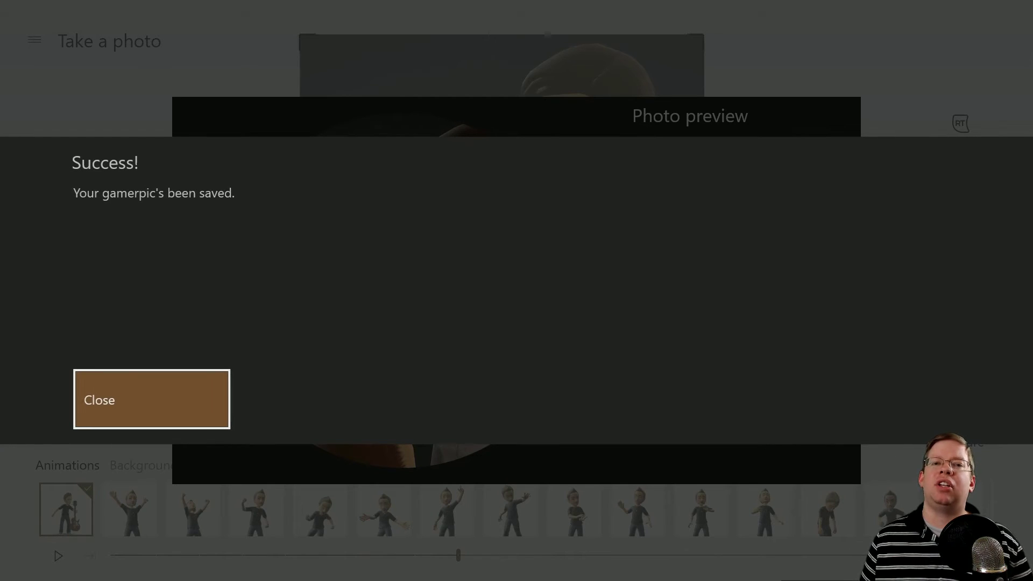
{"action": "key", "text": "Return"}
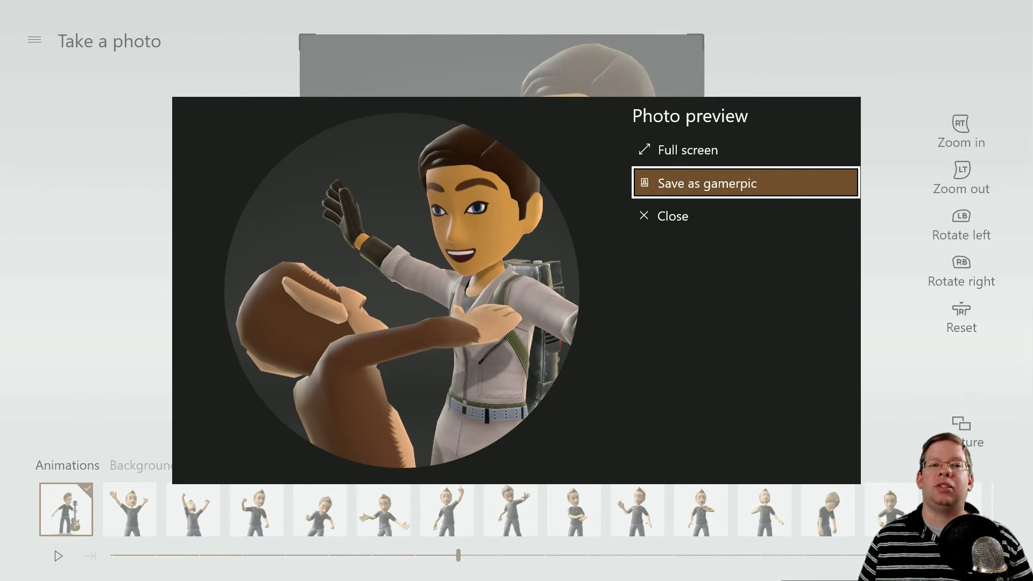
{"action": "key", "text": "super"}
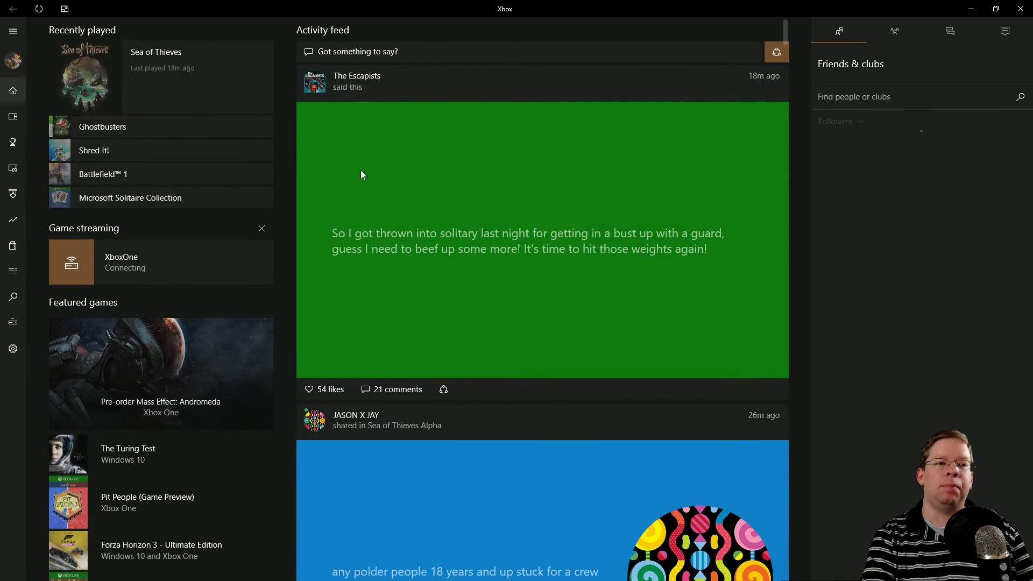
Open the profile's Customize page, launch the avatar editor, and drag its window to centre
{"action": "left_click", "coordinate": [14, 63]}
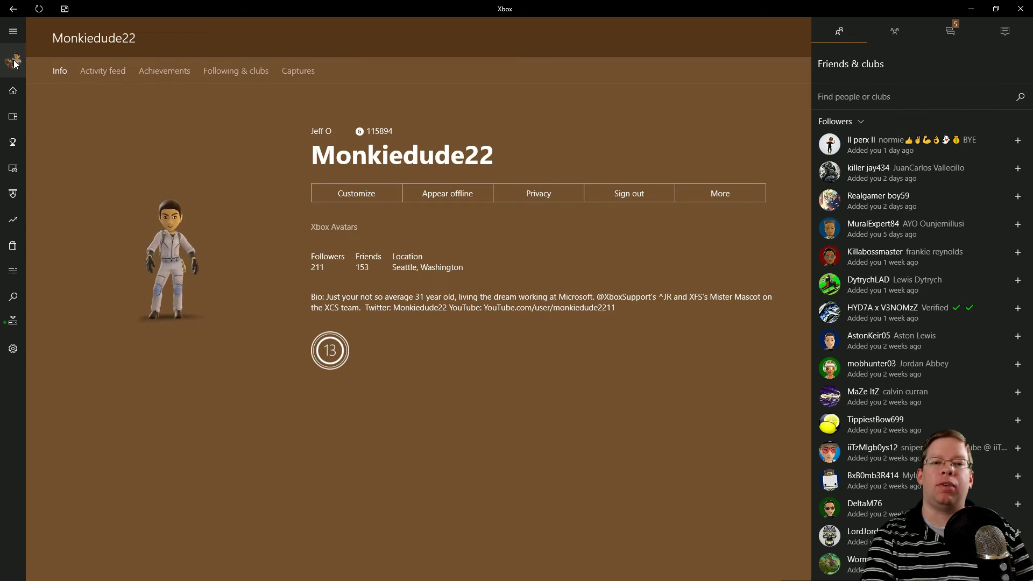
{"action": "left_click", "coordinate": [369, 199]}
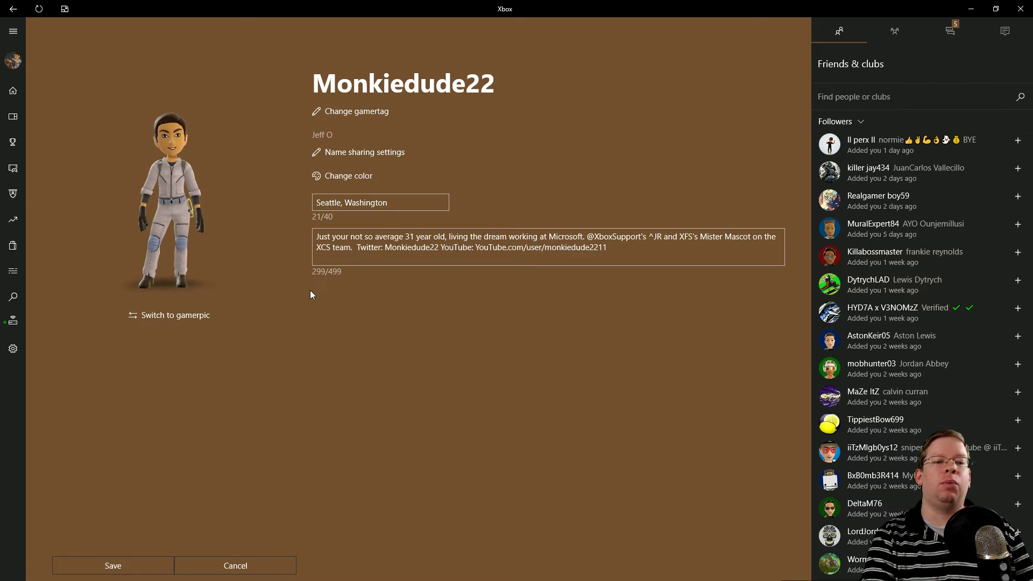
{"action": "mouse_move", "coordinate": [186, 188]}
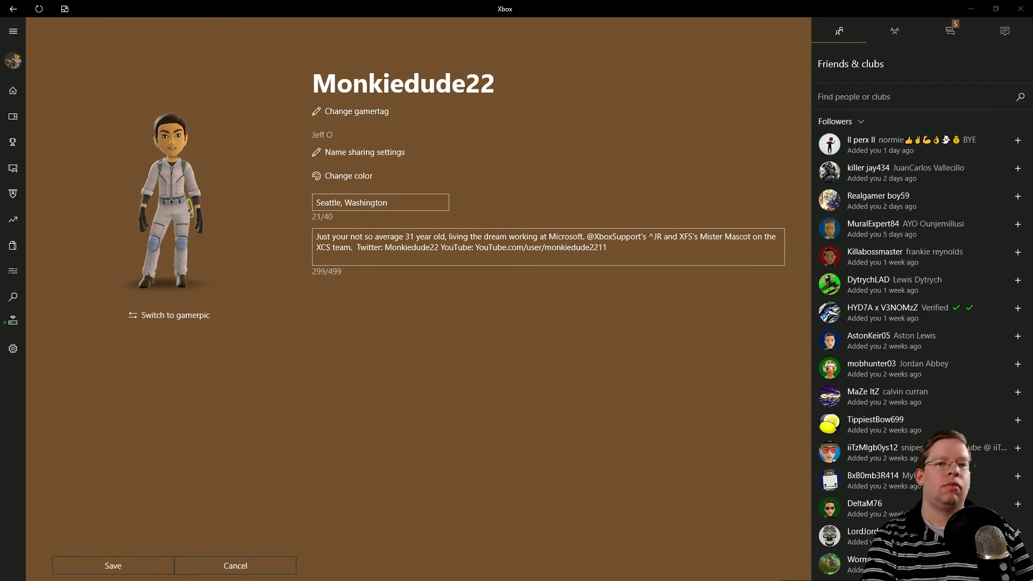
{"action": "left_click_drag", "start_coordinate": [5, 43], "coordinate": [365, 48]}
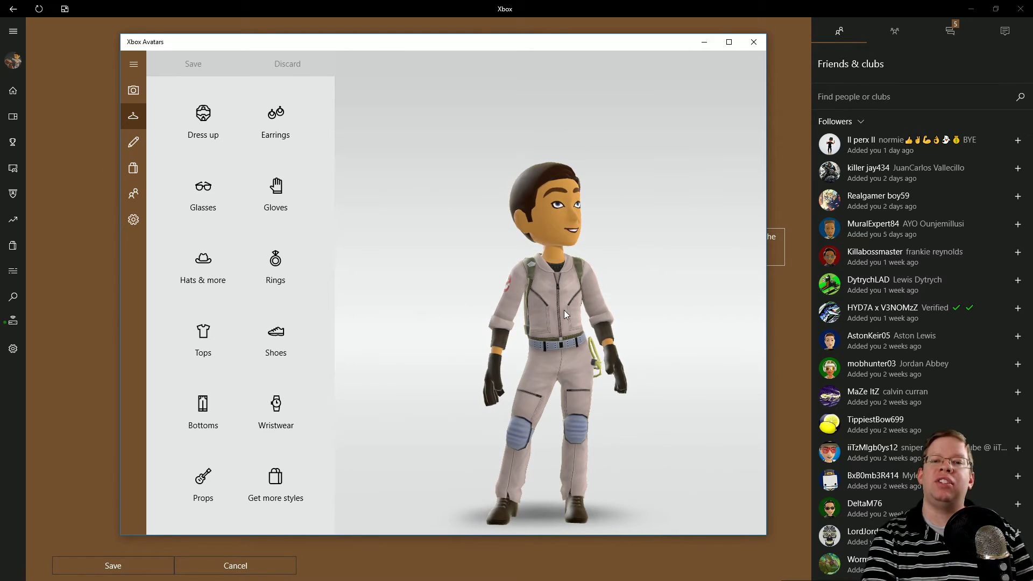
Rotate the avatar and dress it in the Master Chief outfit from the full outfits list
{"action": "mouse_move", "coordinate": [558, 314]}
{"action": "left_mouse_down"}
{"action": "mouse_move", "coordinate": [431, 323]}
{"action": "mouse_move", "coordinate": [581, 327]}
{"action": "mouse_move", "coordinate": [486, 328]}
{"action": "mouse_move", "coordinate": [555, 310]}
{"action": "left_mouse_up"}
{"action": "mouse_move", "coordinate": [548, 309]}
{"action": "left_mouse_down"}
{"action": "mouse_move", "coordinate": [709, 316]}
{"action": "mouse_move", "coordinate": [534, 311]}
{"action": "left_mouse_up"}
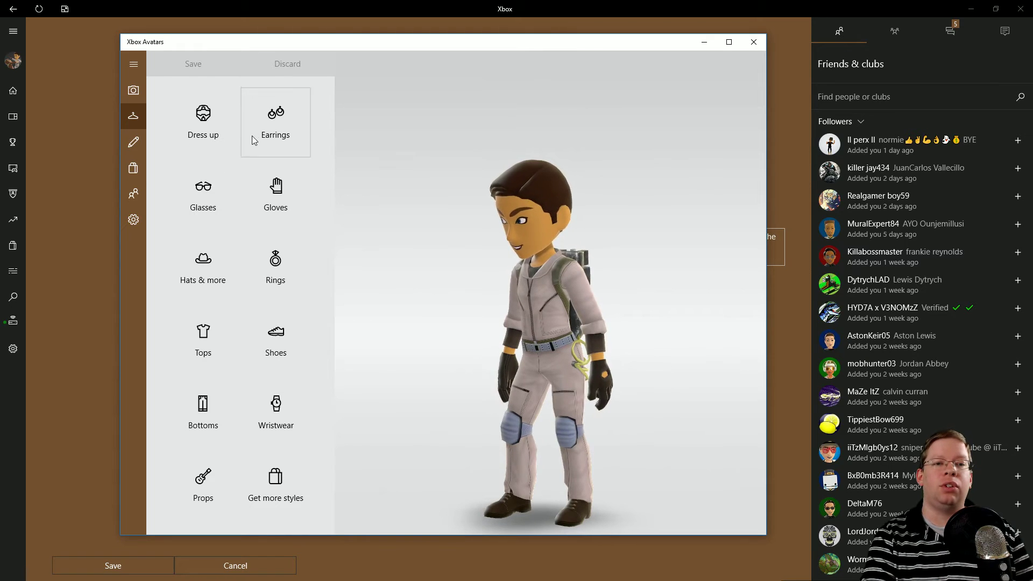
{"action": "left_click", "coordinate": [211, 132]}
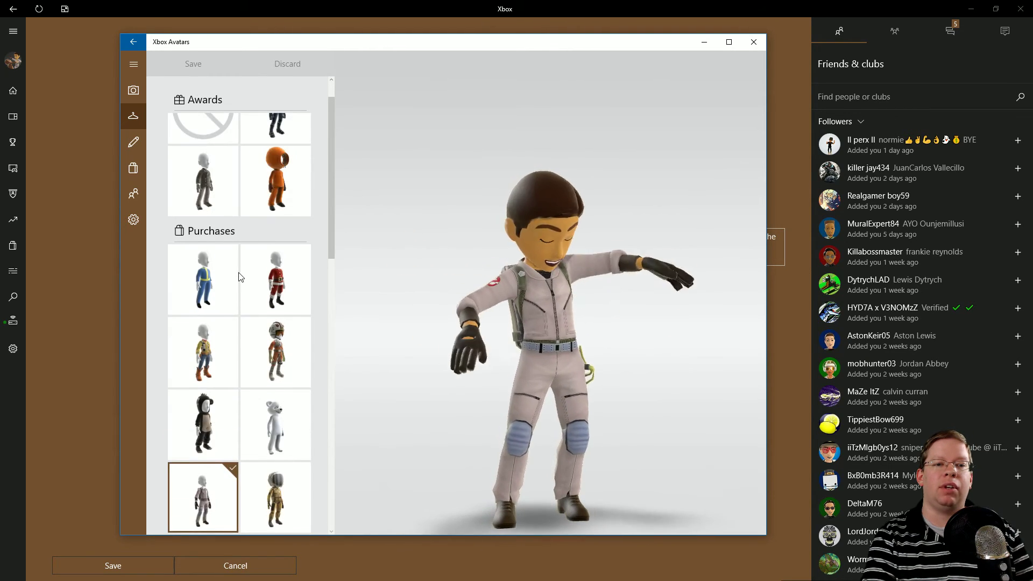
{"action": "scroll", "coordinate": [239, 275], "scroll_direction": "down", "scroll_amount": 5}
{"action": "scroll", "coordinate": [233, 291], "scroll_direction": "up", "scroll_amount": 2}
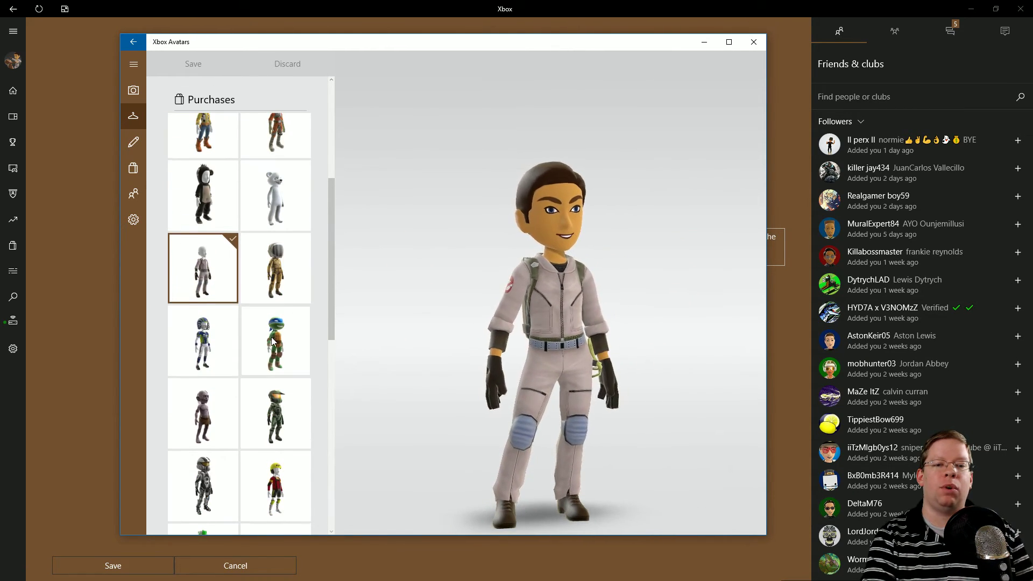
{"action": "left_click", "coordinate": [276, 429]}
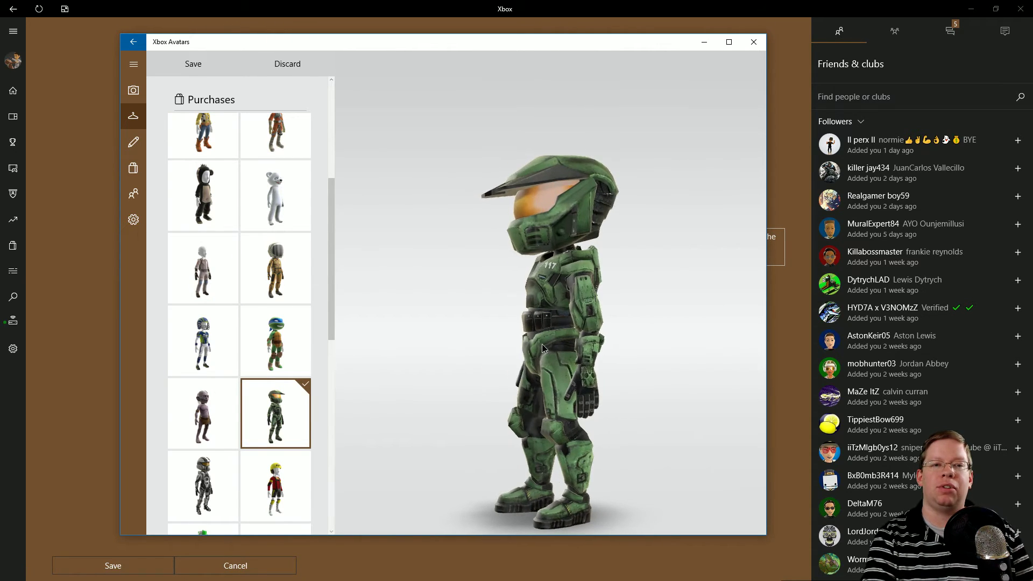
Save the Master Chief look and switch to the Take a photo tab
{"action": "left_click", "coordinate": [197, 70]}
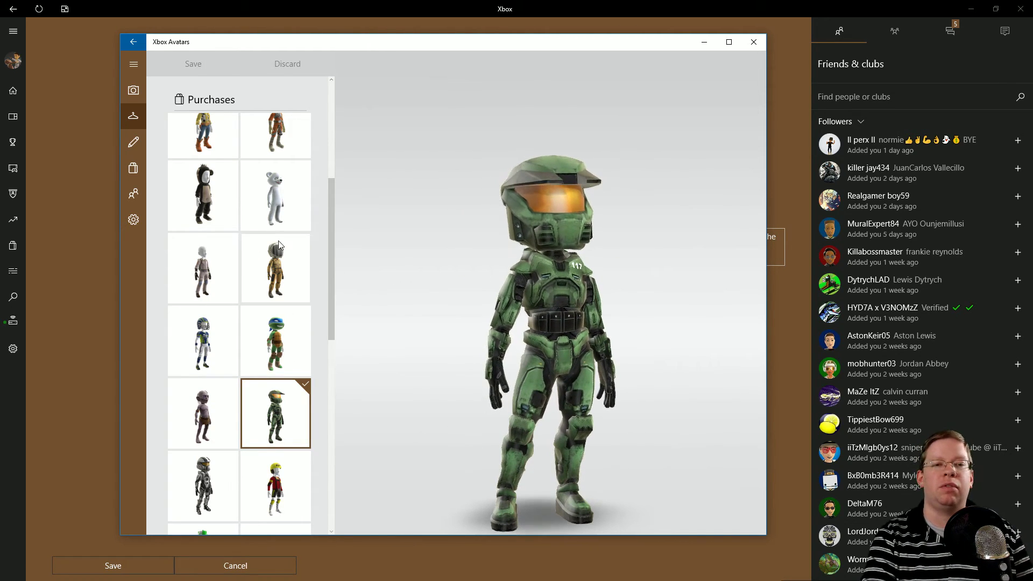
{"action": "left_click", "coordinate": [136, 119]}
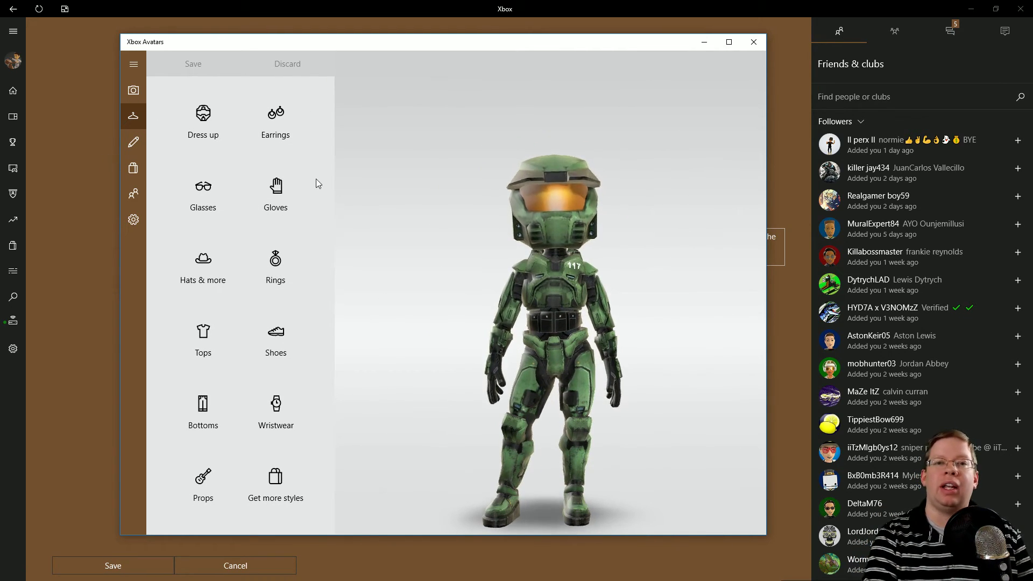
{"action": "left_click", "coordinate": [140, 92]}
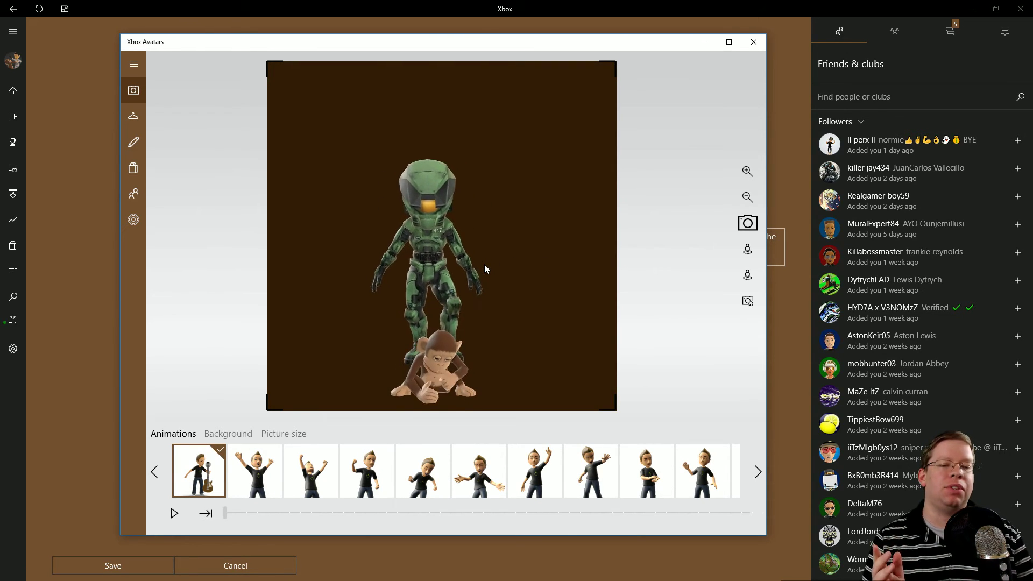
Compare 1920 x 1080, 1280 x 720 and 640 x 480, settle on Gamerpic size, then capture
{"action": "left_click", "coordinate": [298, 434]}
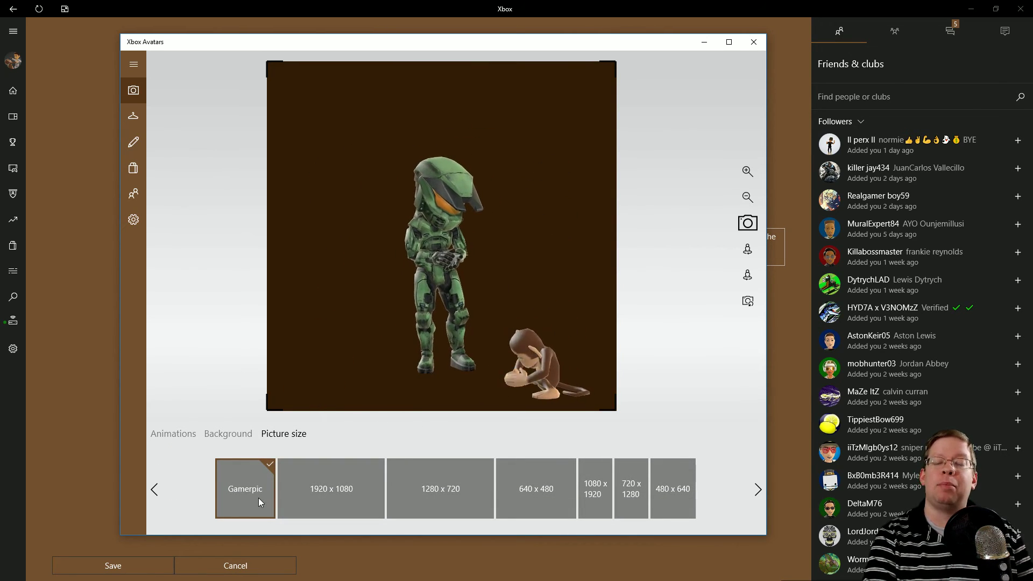
{"action": "left_click", "coordinate": [356, 495]}
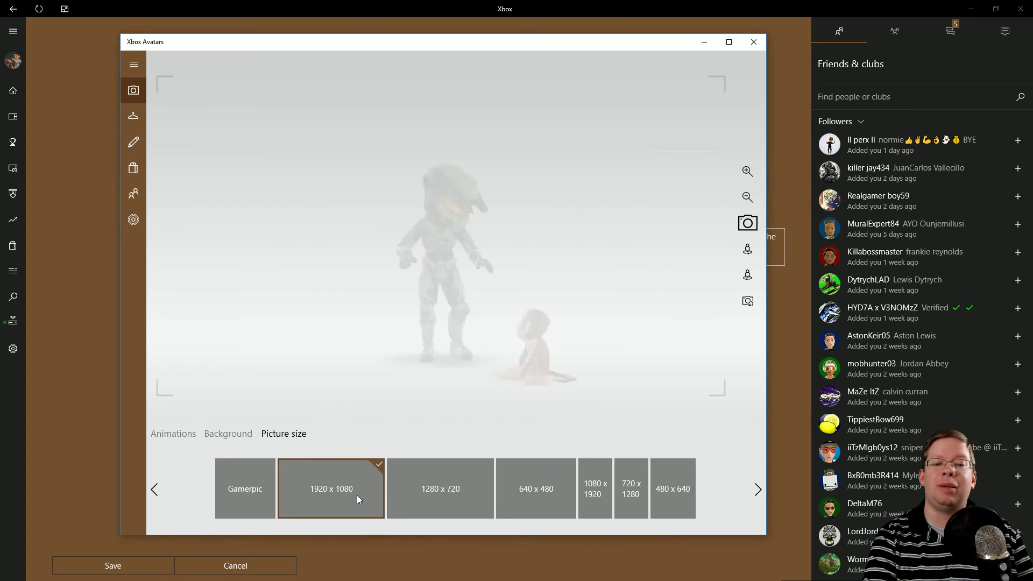
{"action": "left_click", "coordinate": [462, 492]}
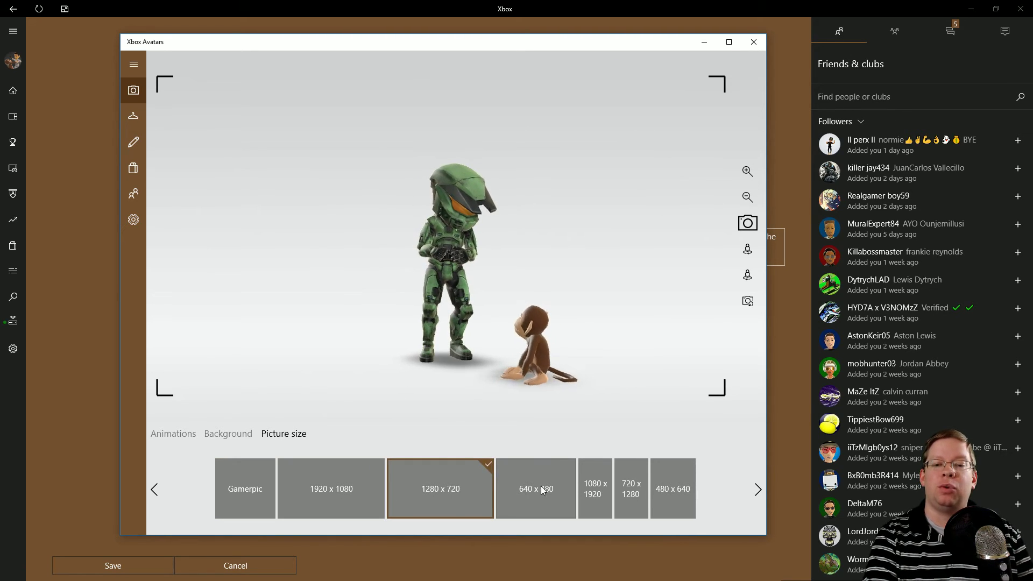
{"action": "left_click", "coordinate": [548, 492]}
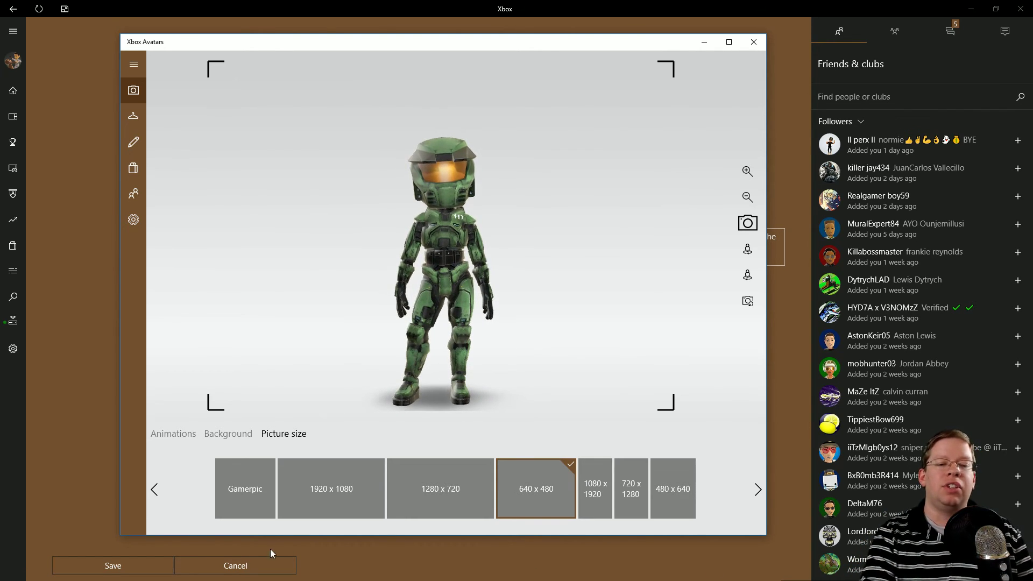
{"action": "left_click", "coordinate": [337, 487]}
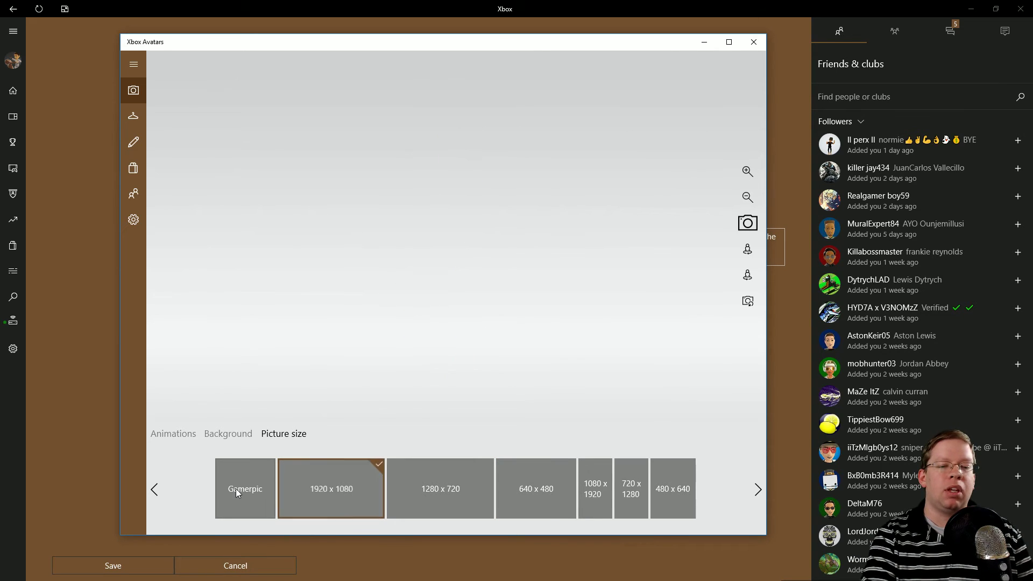
{"action": "left_click", "coordinate": [242, 489]}
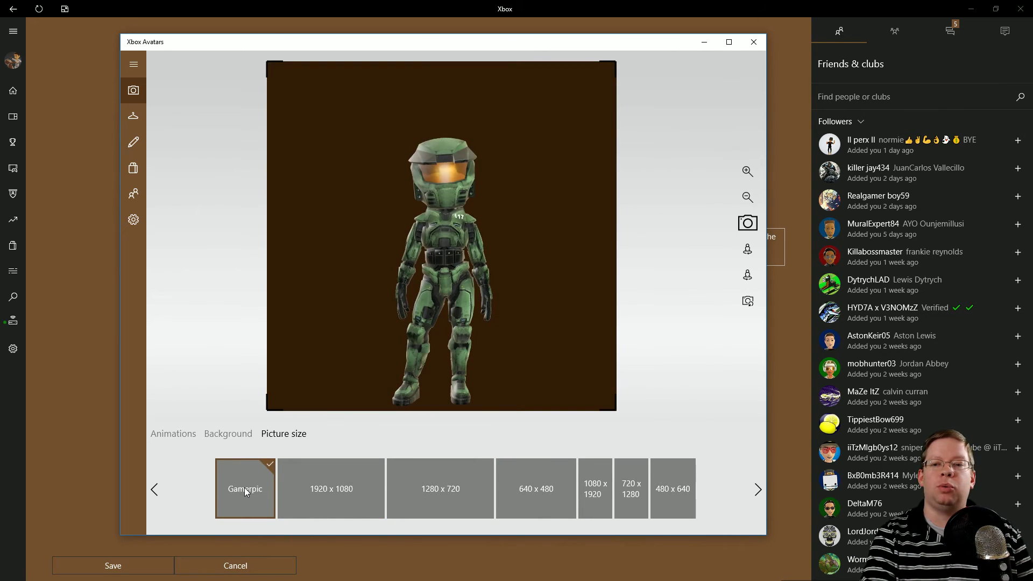
{"action": "left_click", "coordinate": [751, 232]}
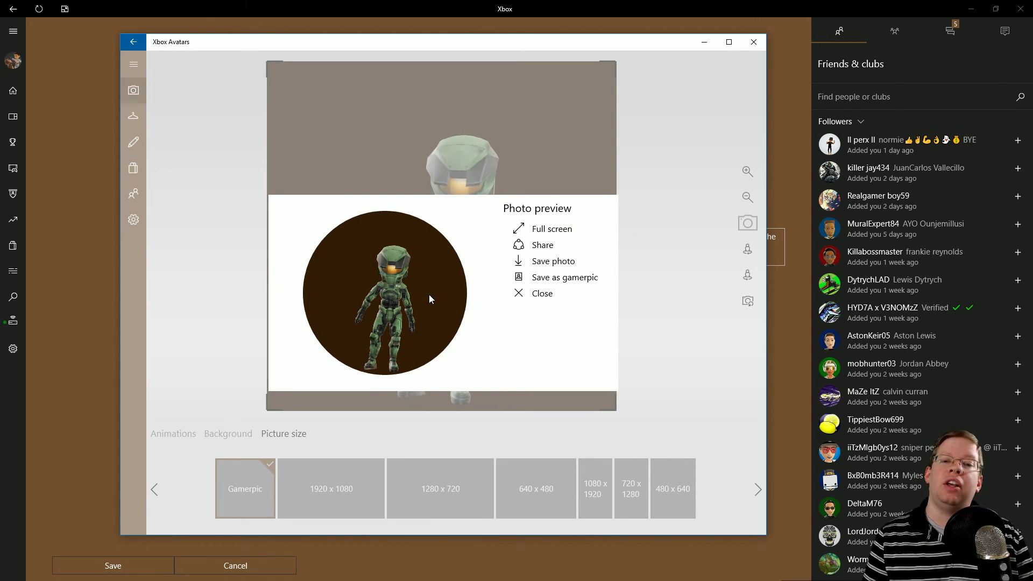
Look at the Share and Save photo options, cancelling both
{"action": "left_click", "coordinate": [543, 246]}
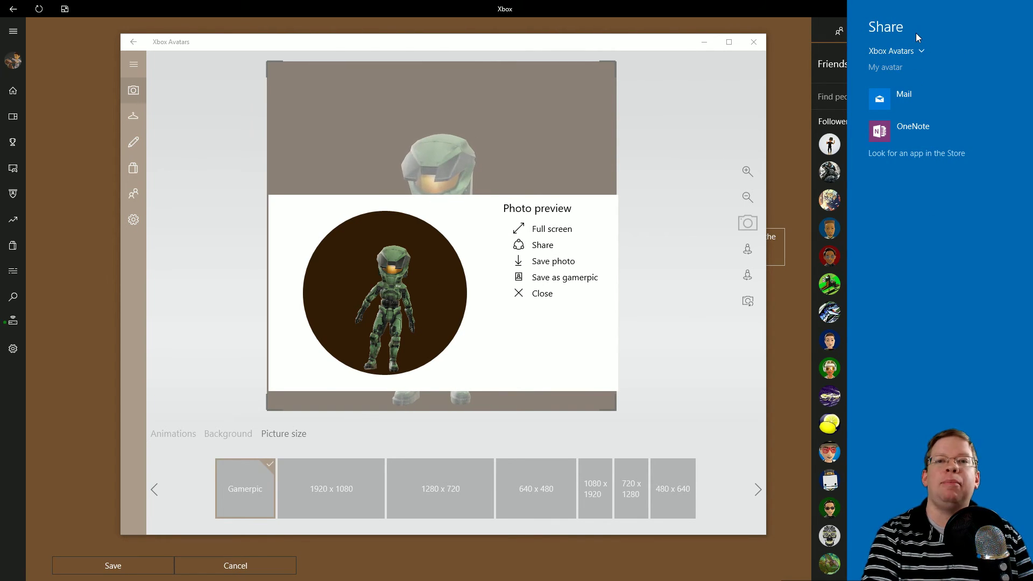
{"action": "left_click", "coordinate": [566, 338]}
{"action": "left_click", "coordinate": [555, 263]}
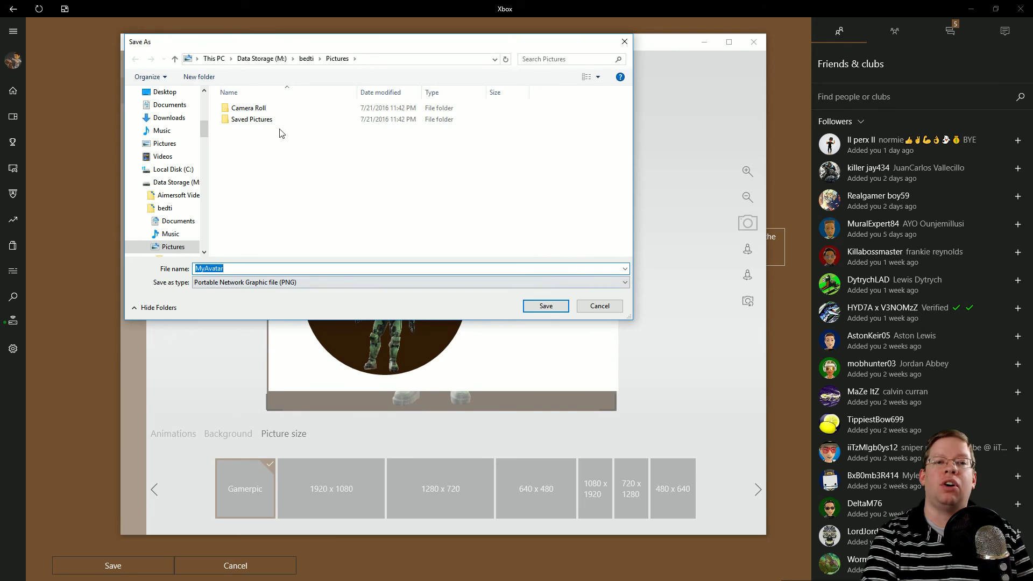
{"action": "left_click", "coordinate": [597, 312]}
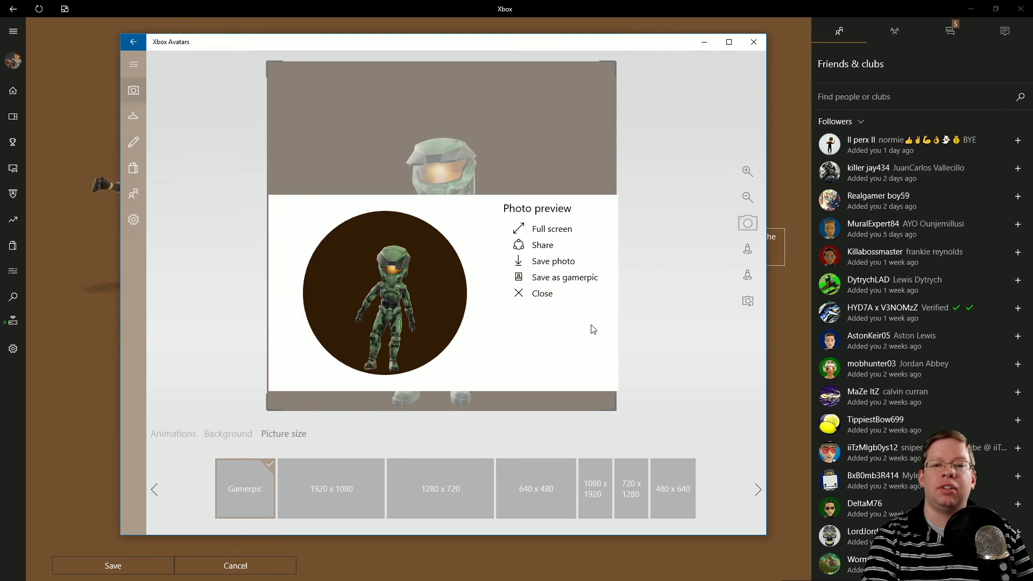
Save the Master Chief photo as gamerpic, dismiss the confirmation, and close the preview and editor
{"action": "left_click", "coordinate": [561, 280]}
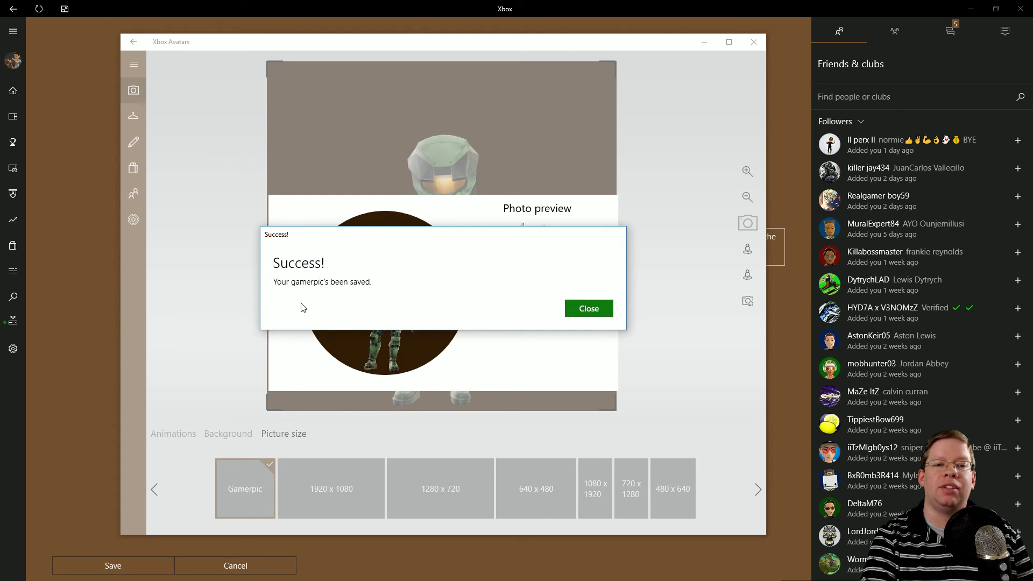
{"action": "left_click", "coordinate": [589, 309]}
{"action": "left_click", "coordinate": [548, 298]}
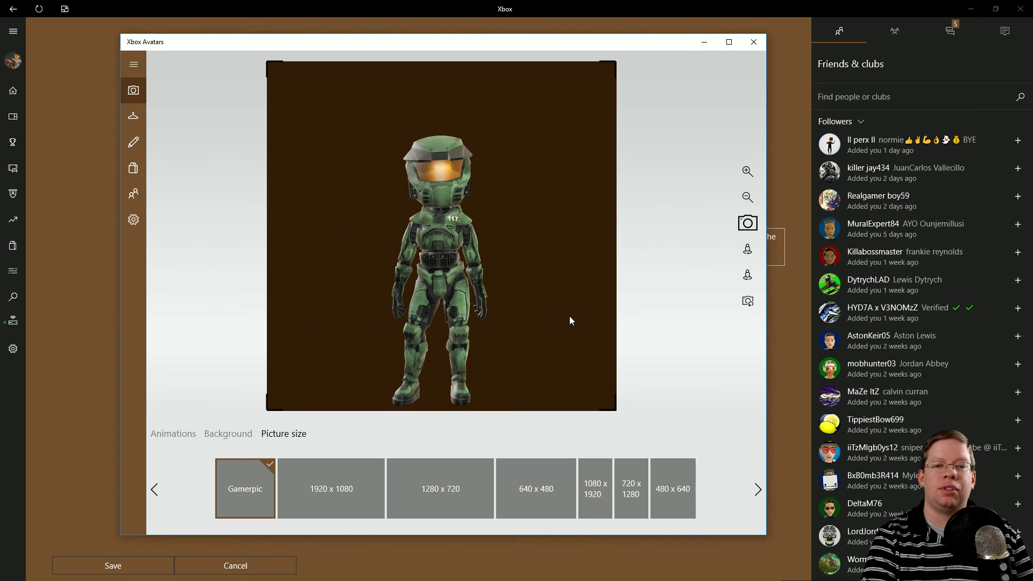
{"action": "left_click", "coordinate": [751, 43]}
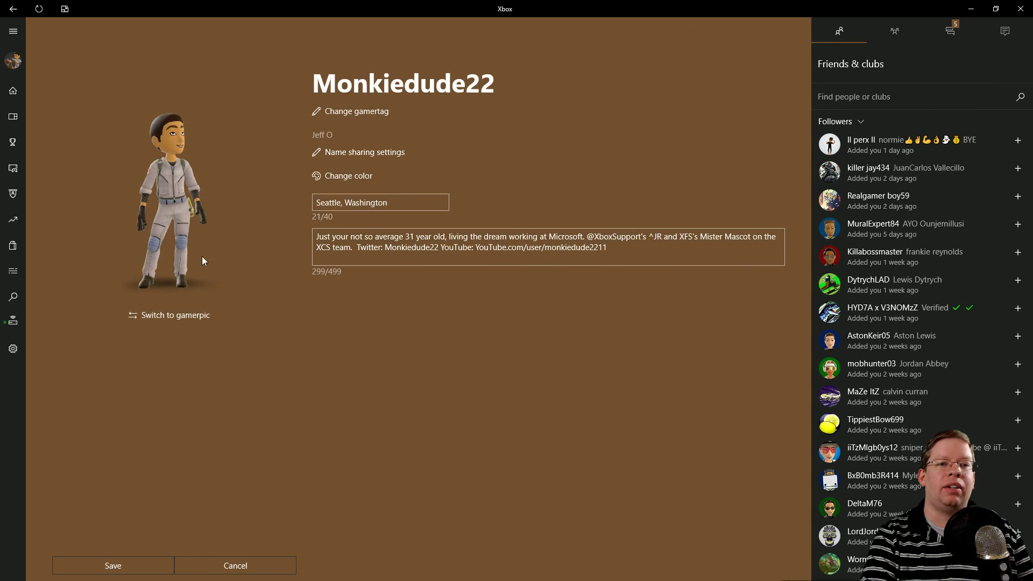
Return from Customize to the profile Info page and reload it to show the new avatar
{"action": "left_click", "coordinate": [14, 62]}
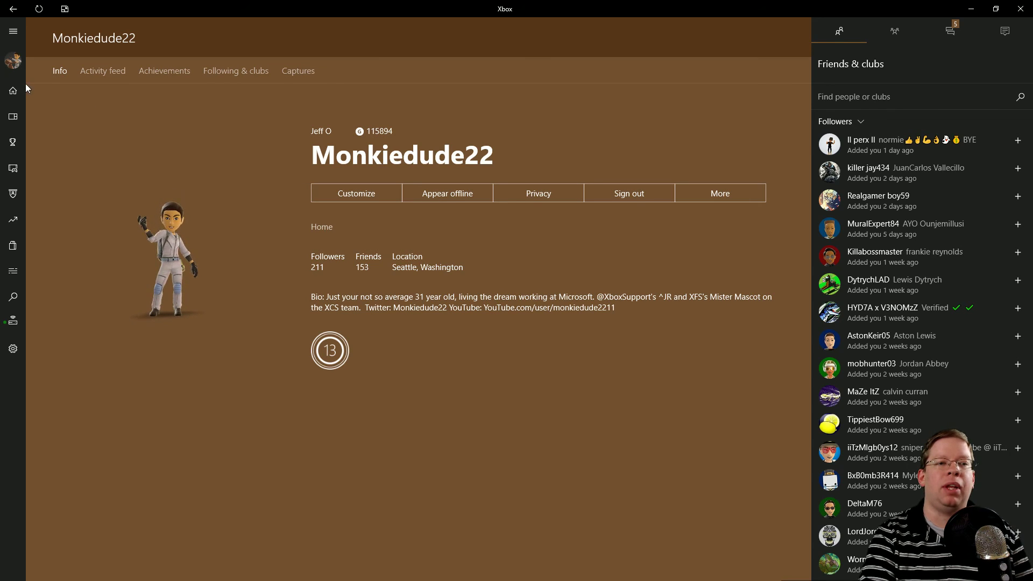
{"action": "left_click", "coordinate": [16, 63]}
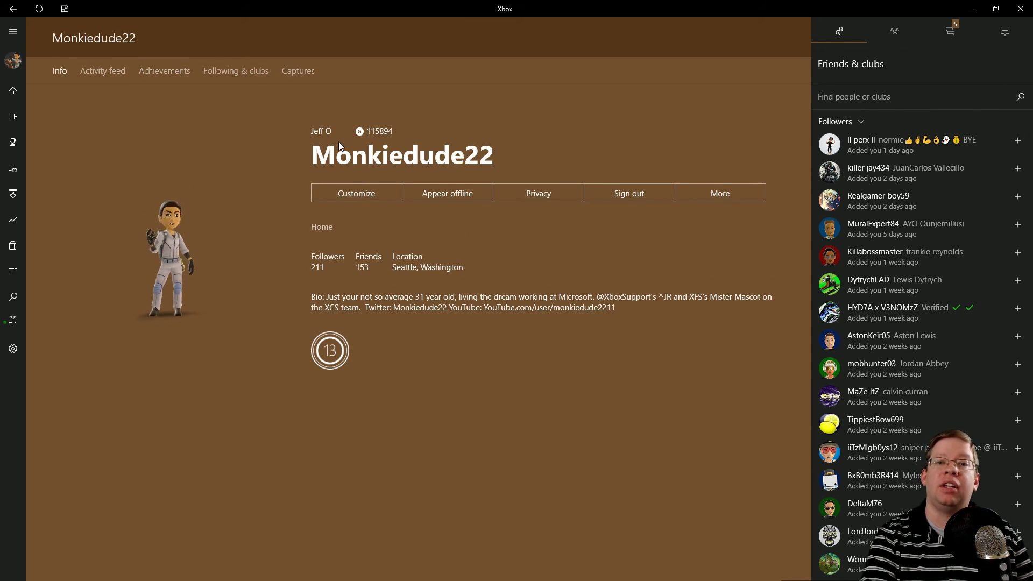